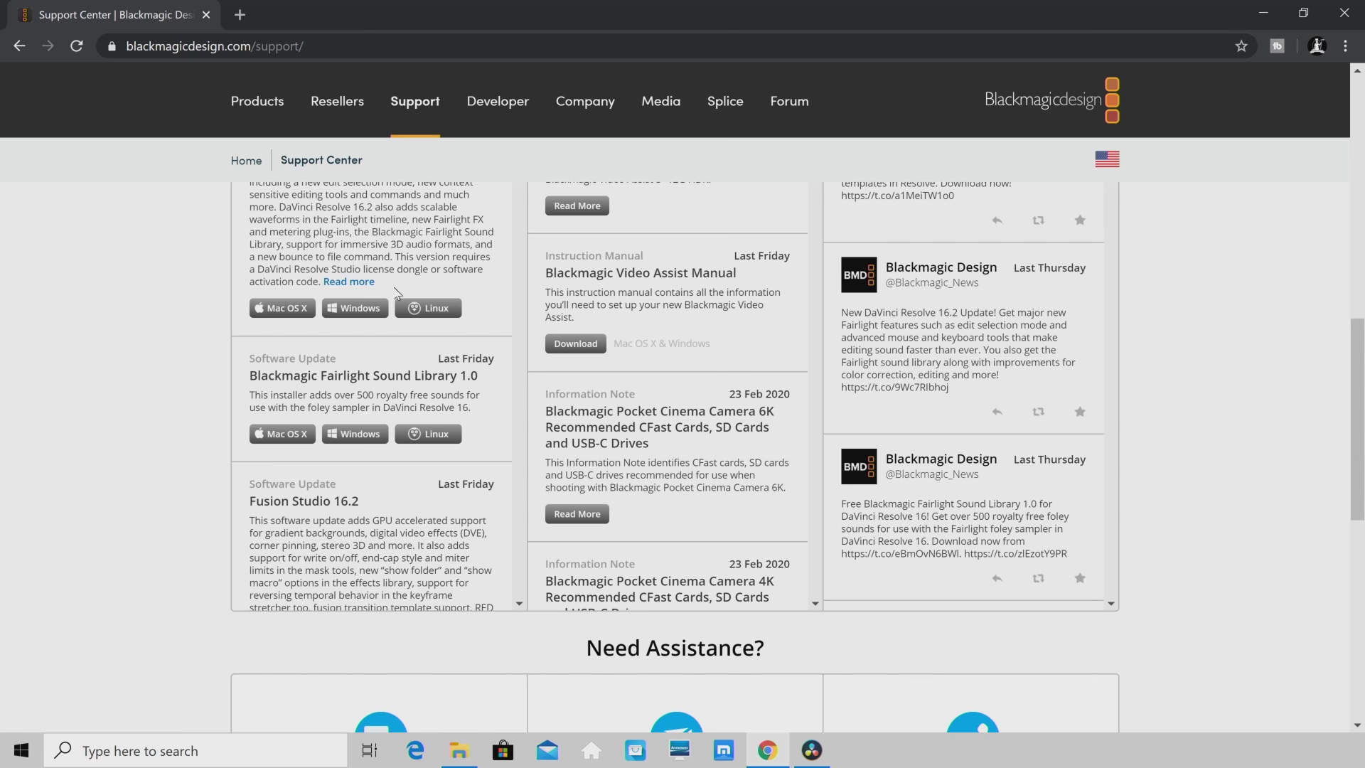
# - Scroll through the DaVinci Resolve Studio 16.2 update notes on the Blackmagic support page
pyautogui.scroll(3, 396, 291)
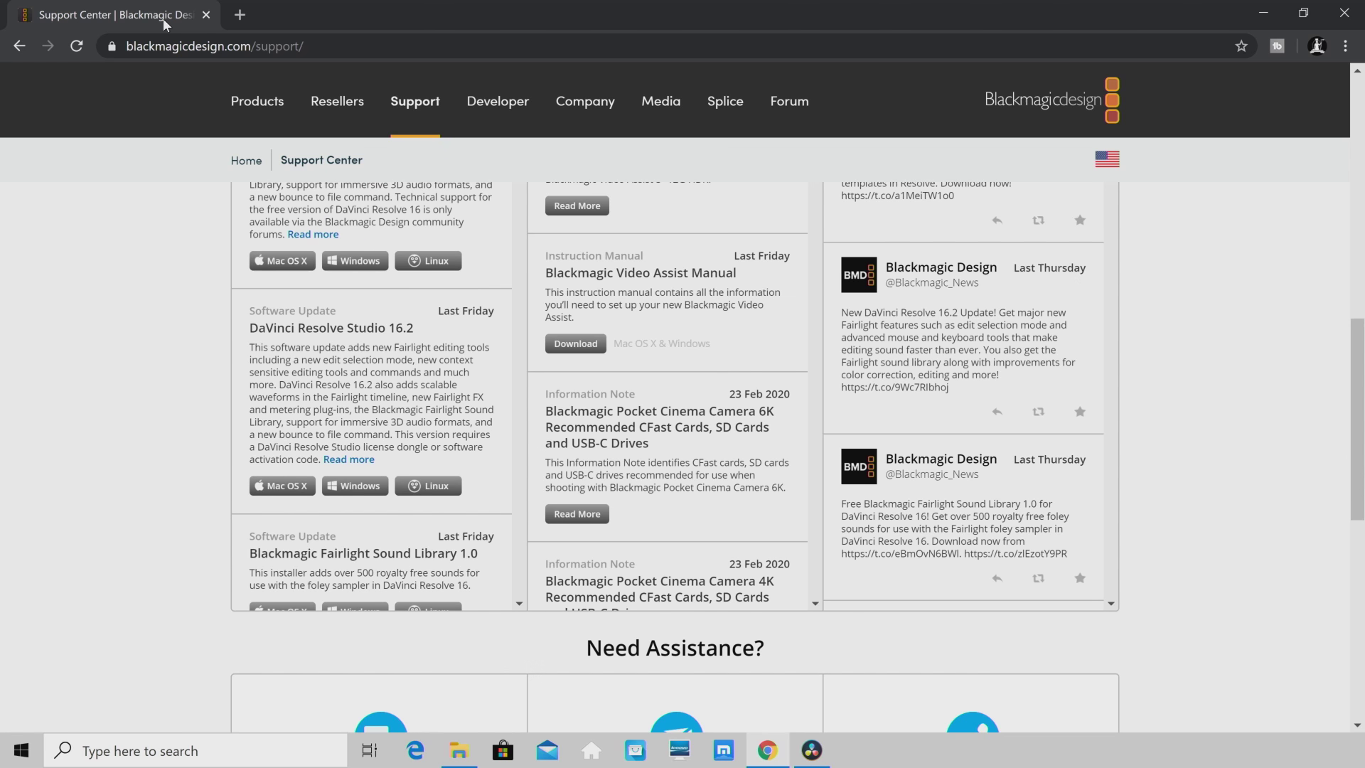
pyautogui.scroll(-3, 355, 260)
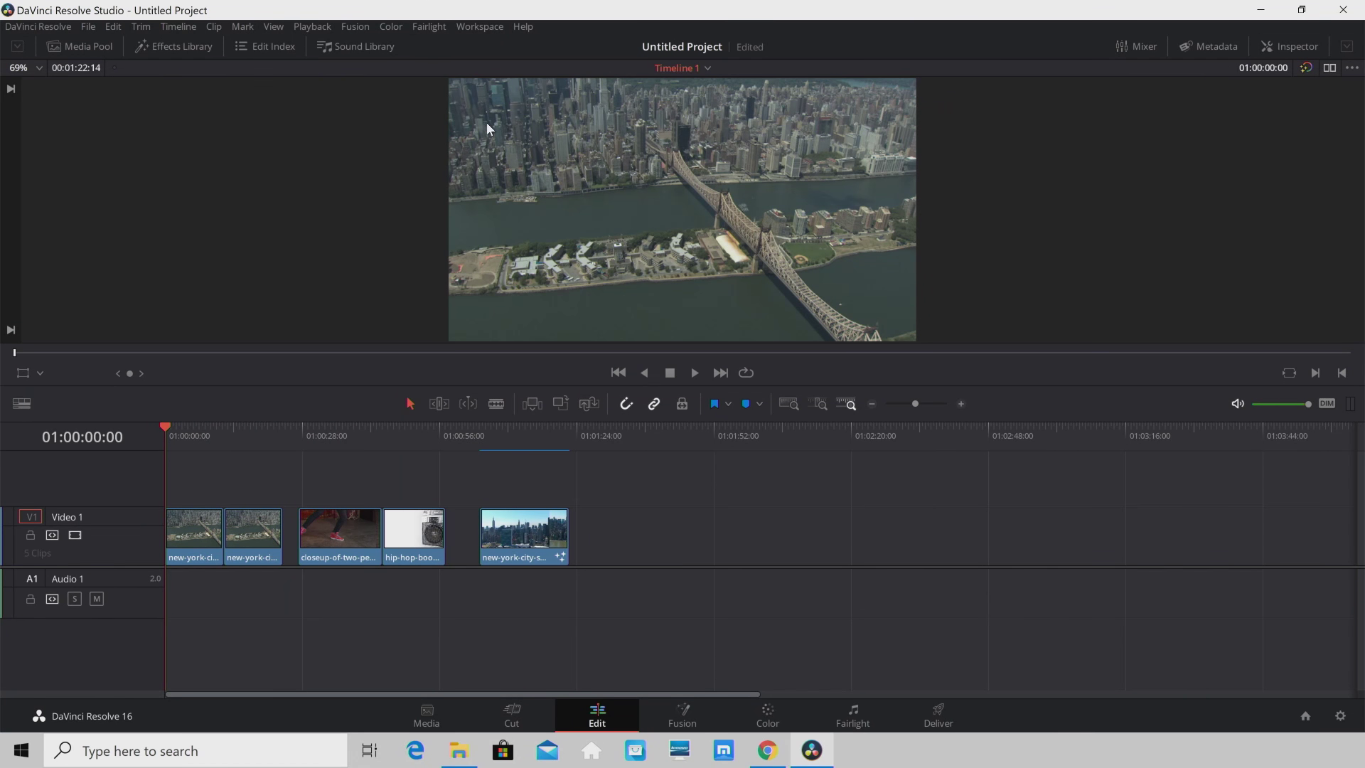
# - Show the Sound Library with Fairlight Sound Library as its source and the search field active
pyautogui.click(367, 45)
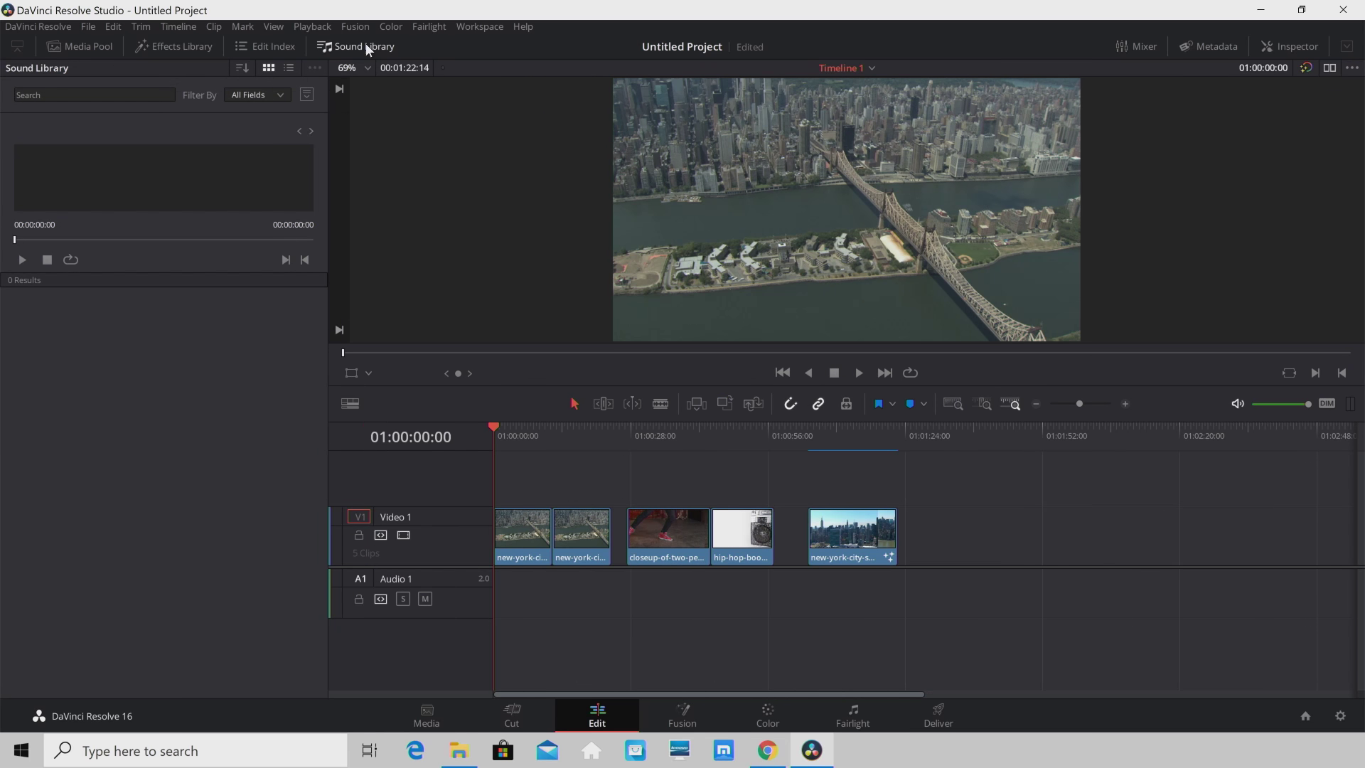
pyautogui.click(283, 95)
pyautogui.click(283, 95)
pyautogui.click(305, 96)
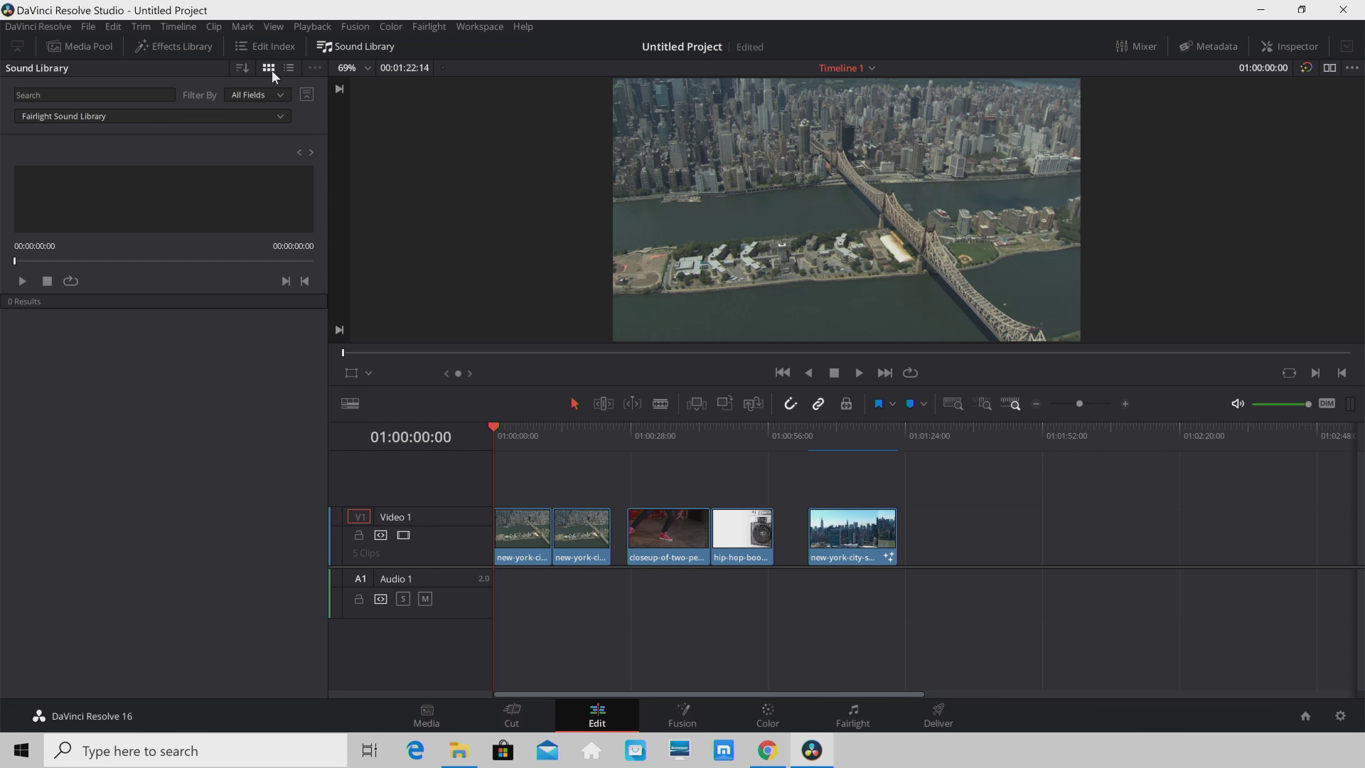
pyautogui.click(278, 116)
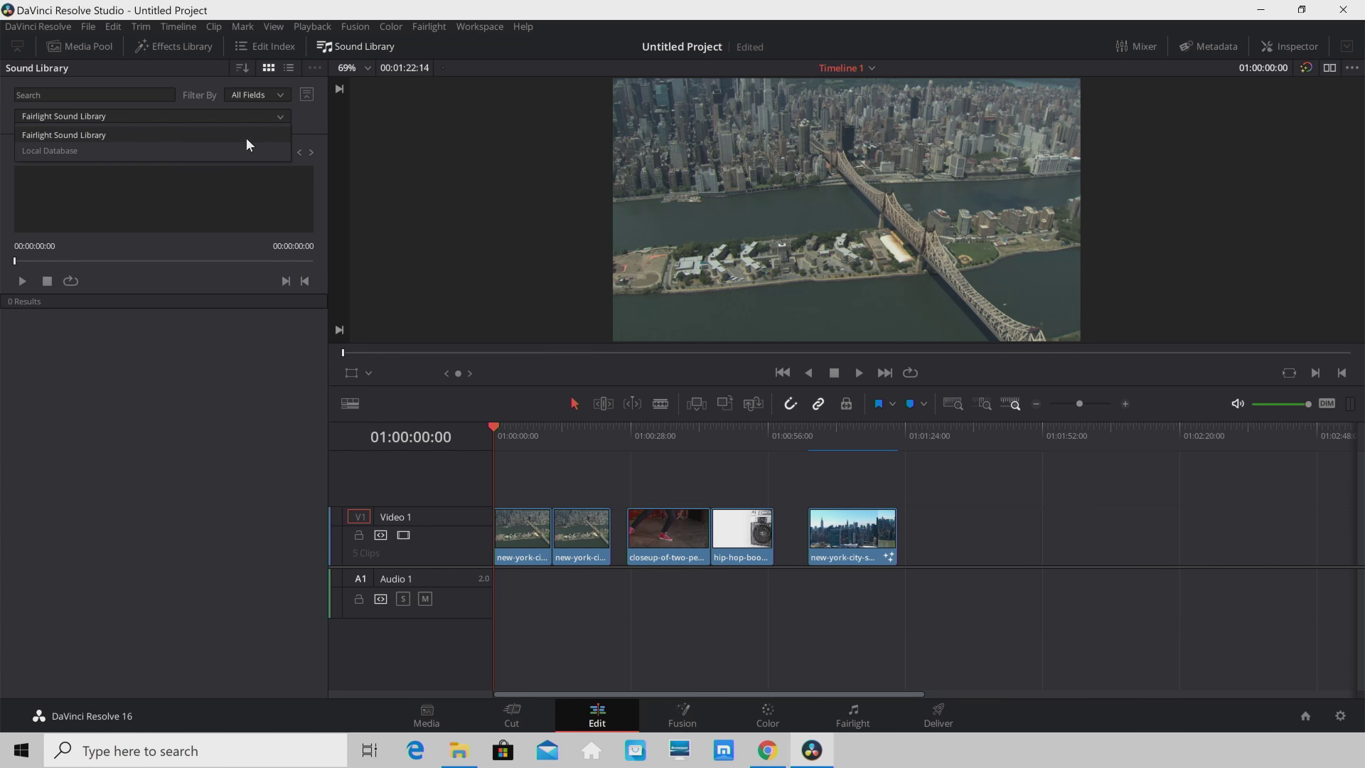
pyautogui.click(284, 115)
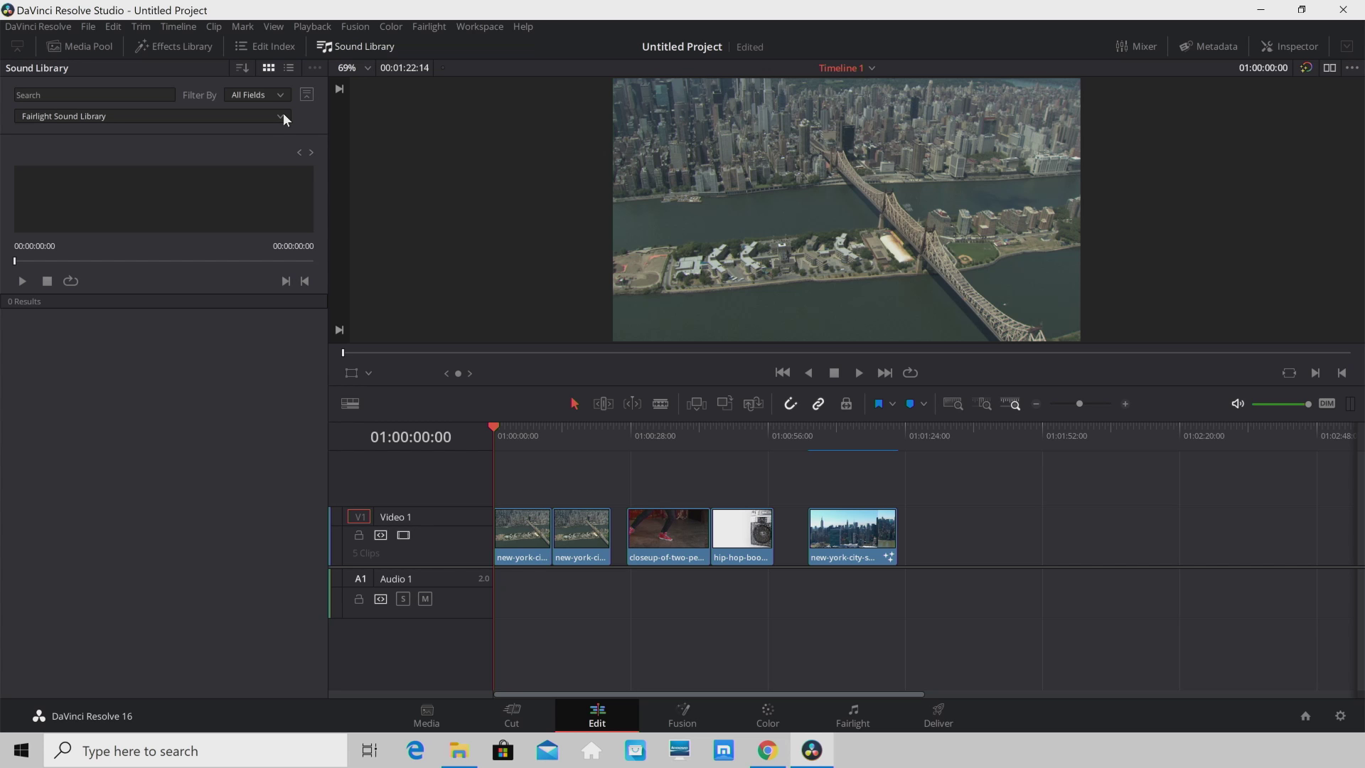
pyautogui.click(64, 95)
# - Search '*' to list all 515 Fairlight sounds, browse the results, then close the Sound Library
pyautogui.press('Return')
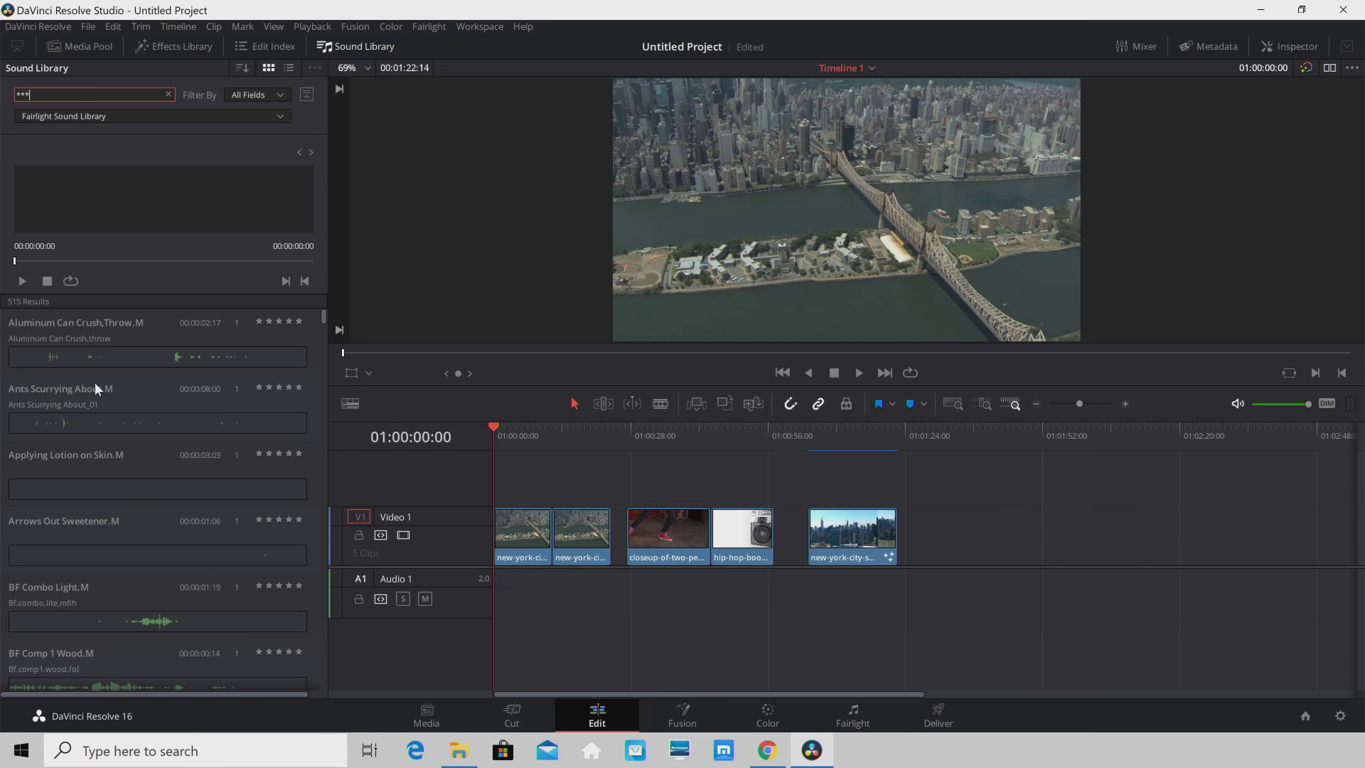
pyautogui.scroll(-8, 70, 359)
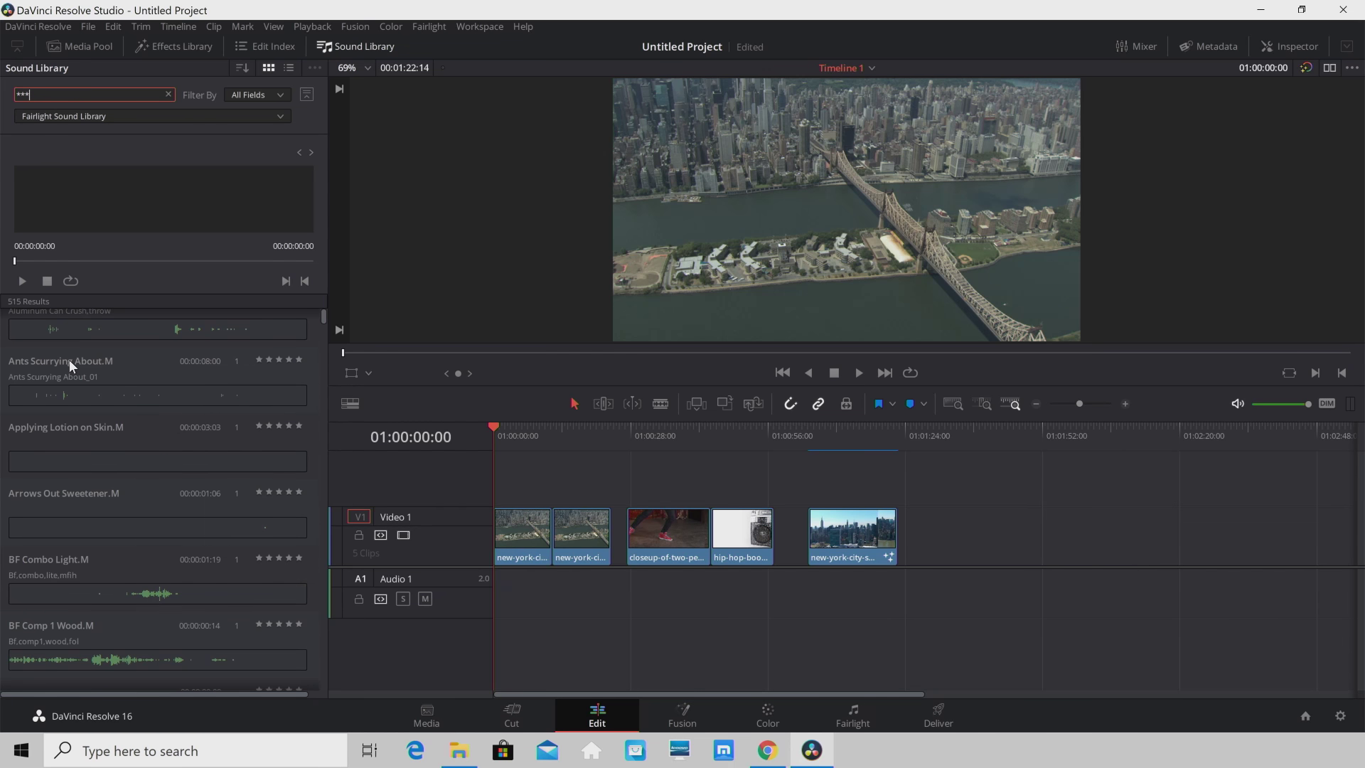
pyautogui.scroll(1, 122, 412)
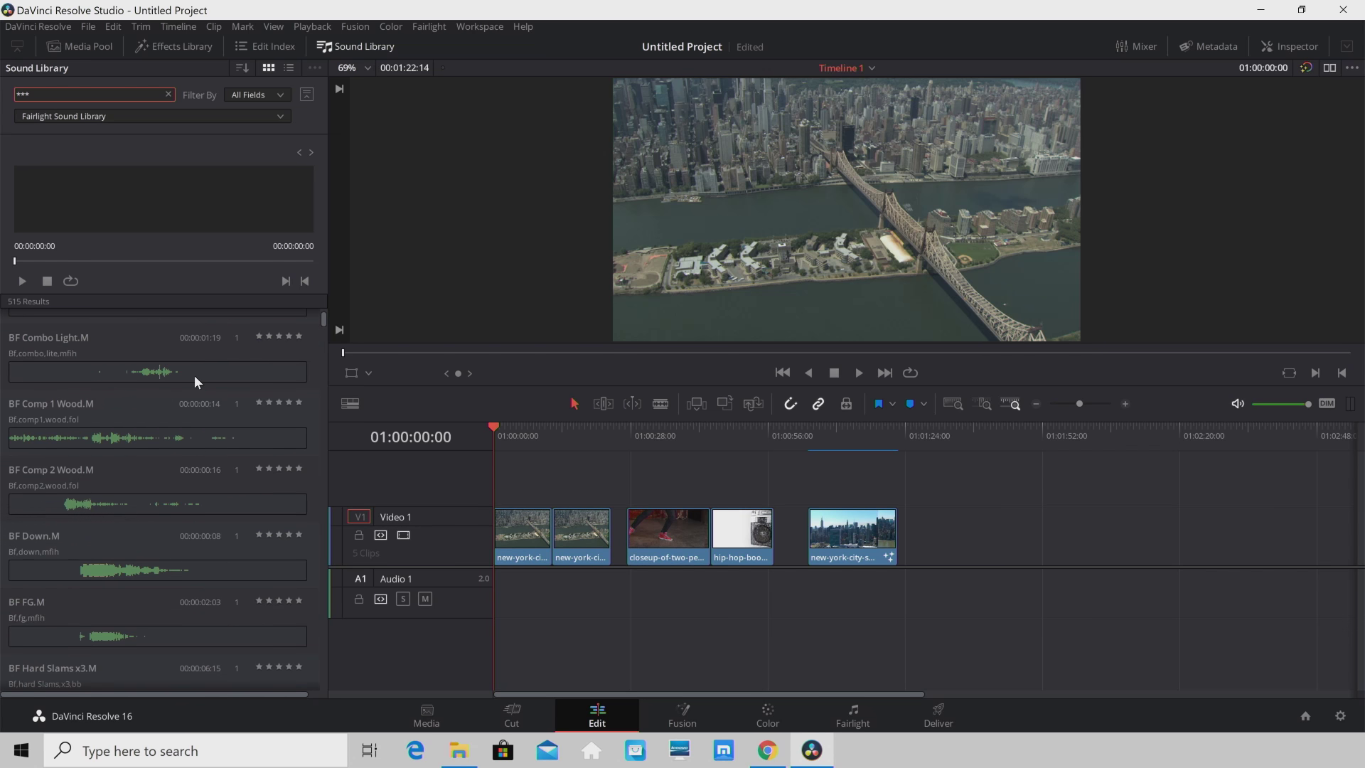
pyautogui.scroll(3, 194, 375)
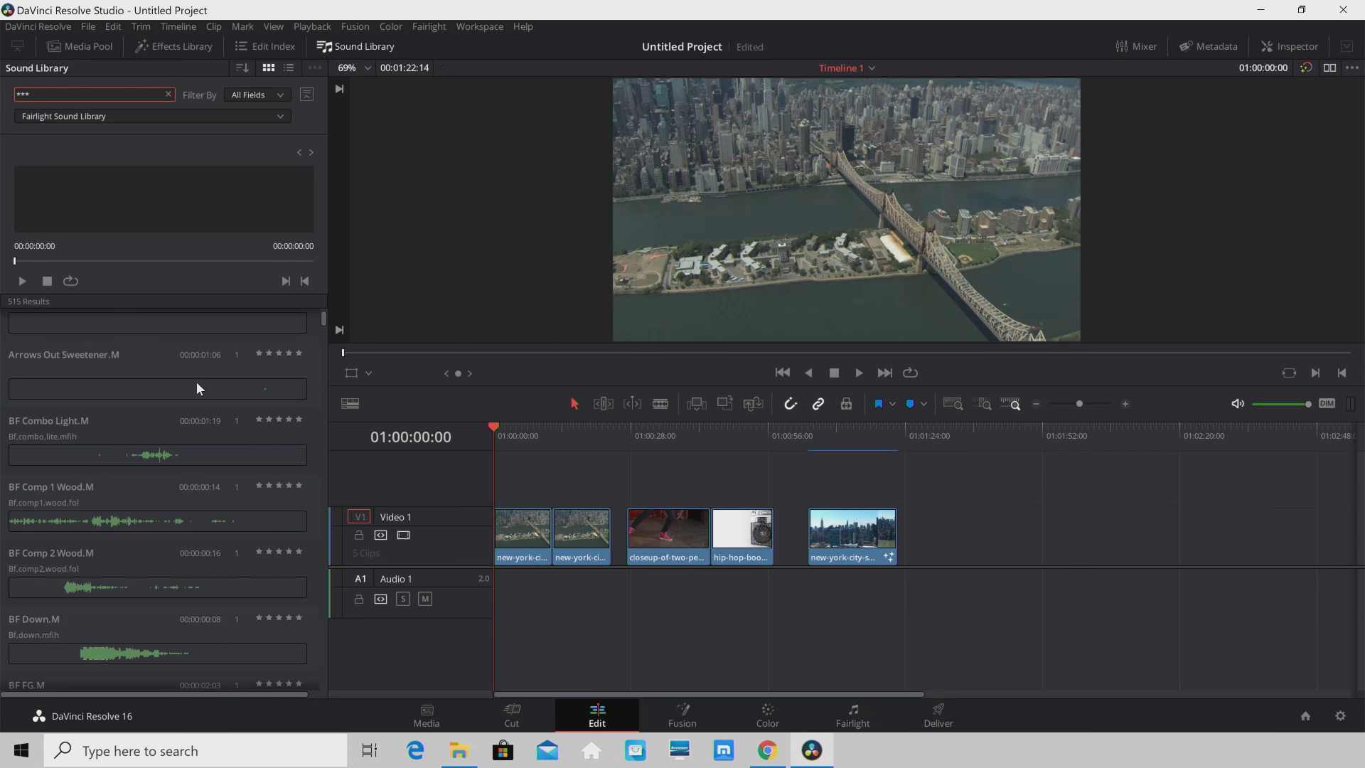
pyautogui.scroll(3, 197, 387)
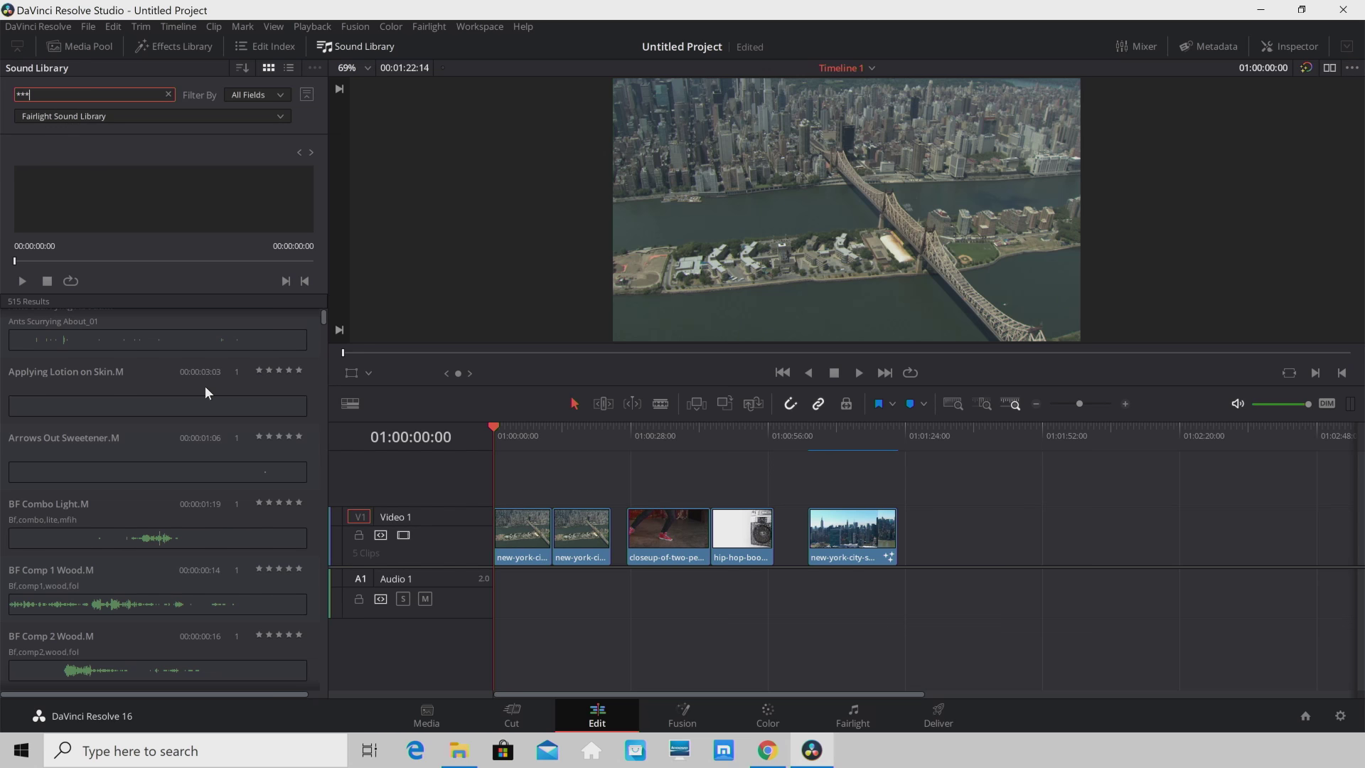
pyautogui.scroll(3, 212, 388)
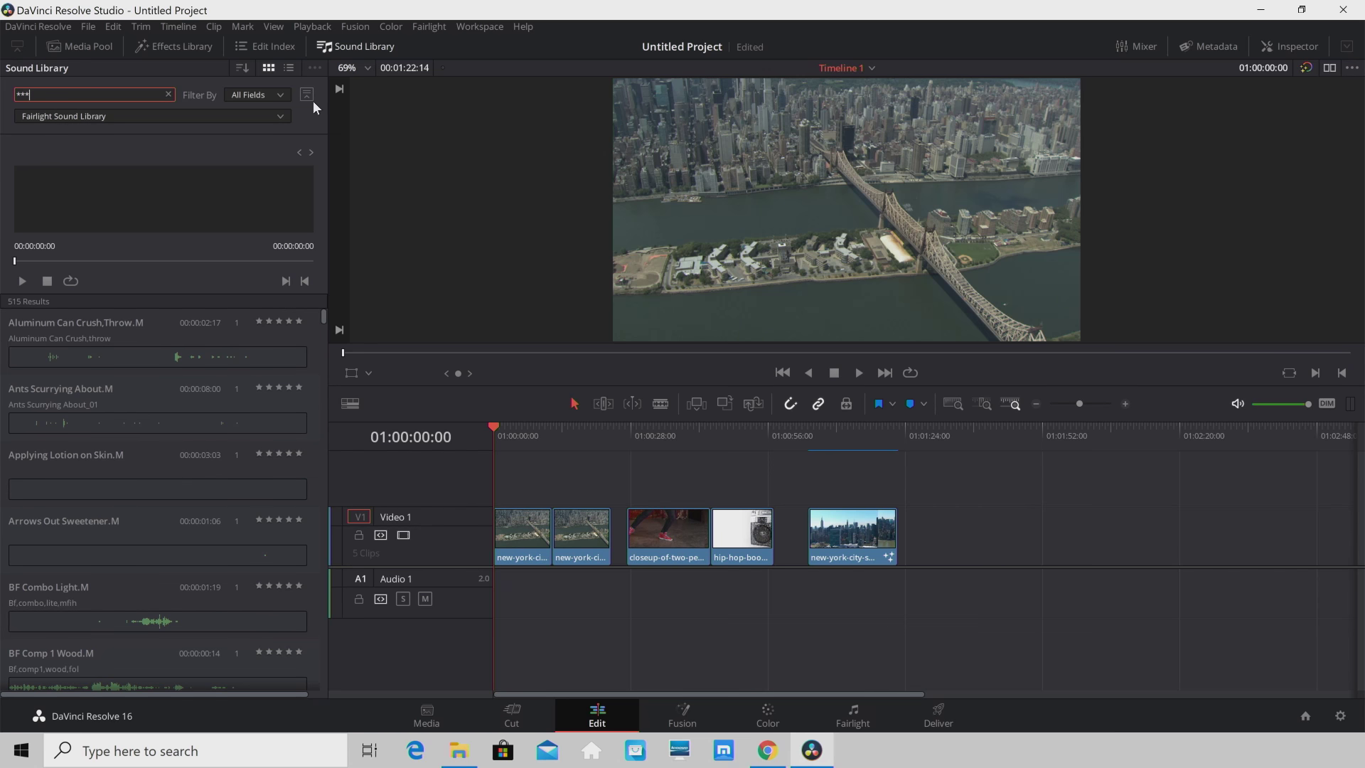
pyautogui.click(363, 47)
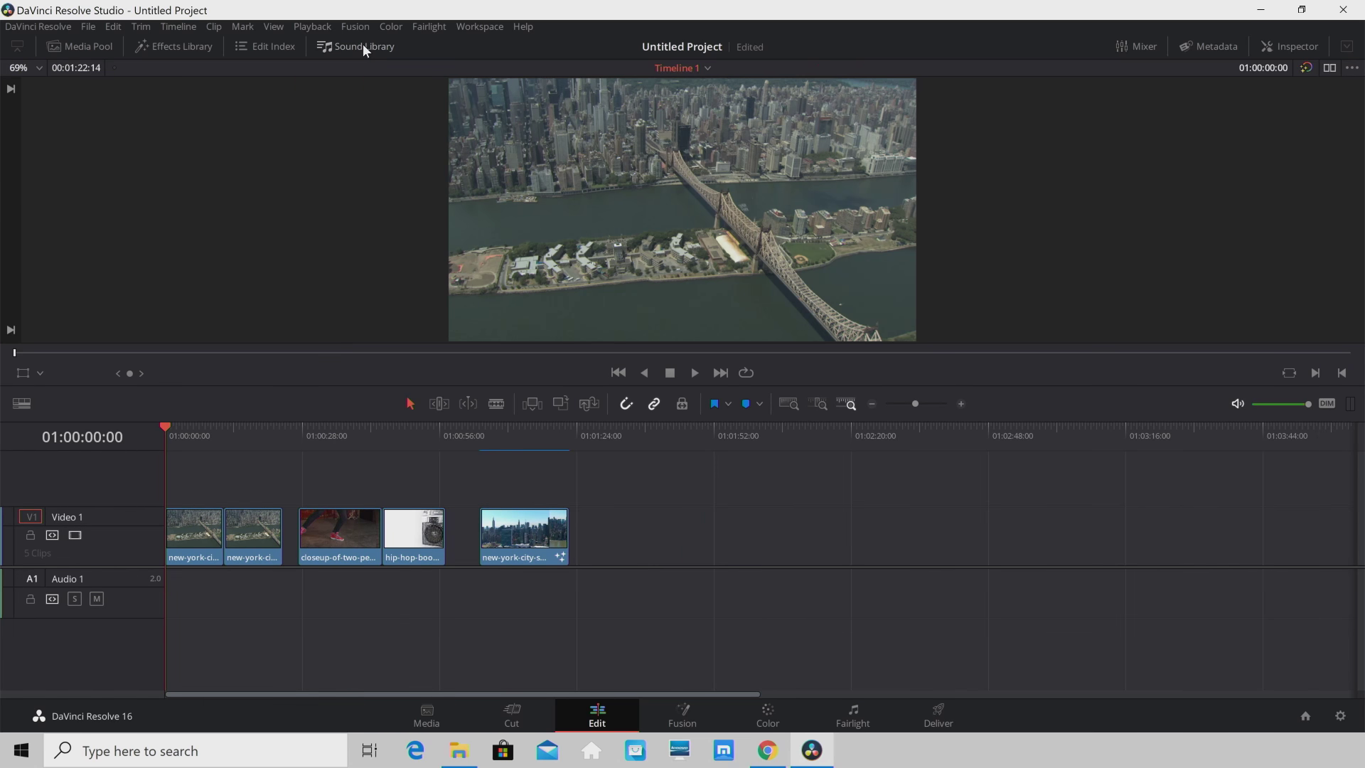
pyautogui.click(73, 67)
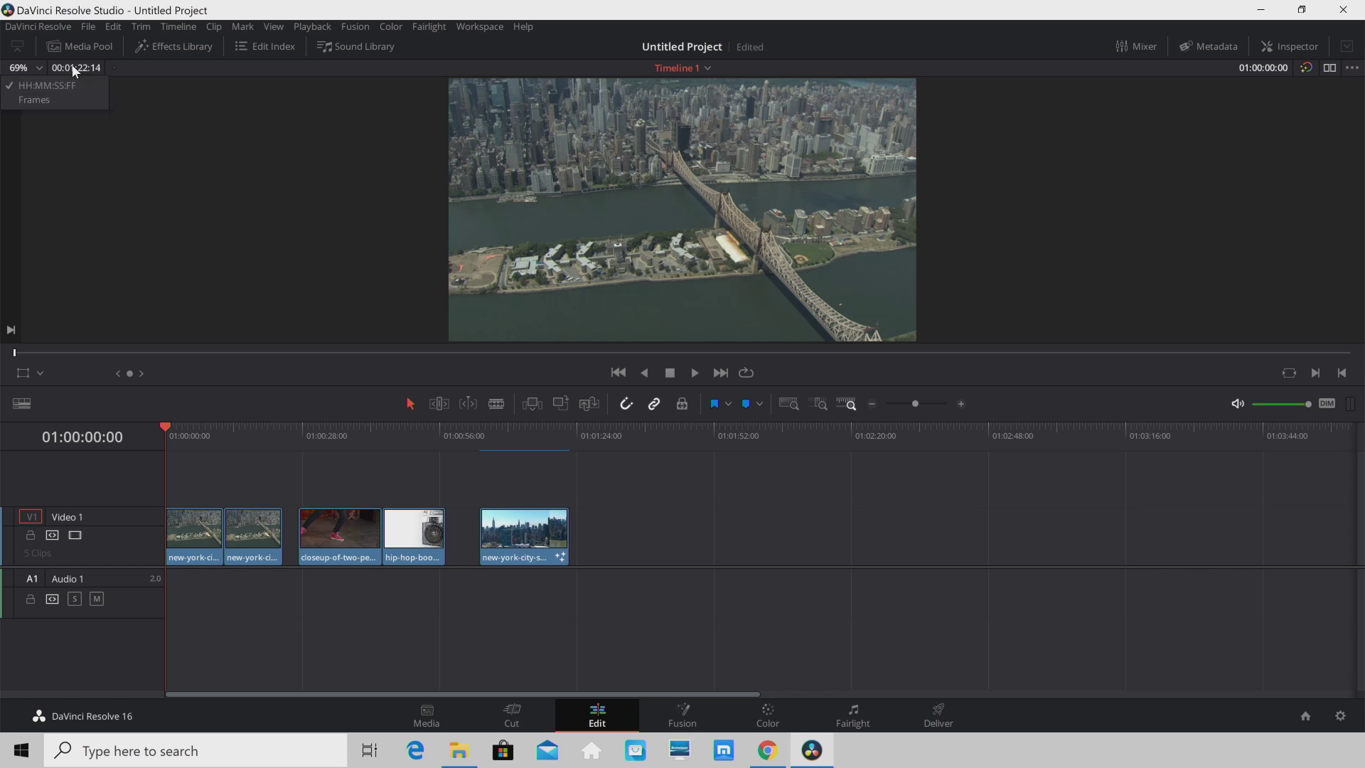
pyautogui.click(78, 102)
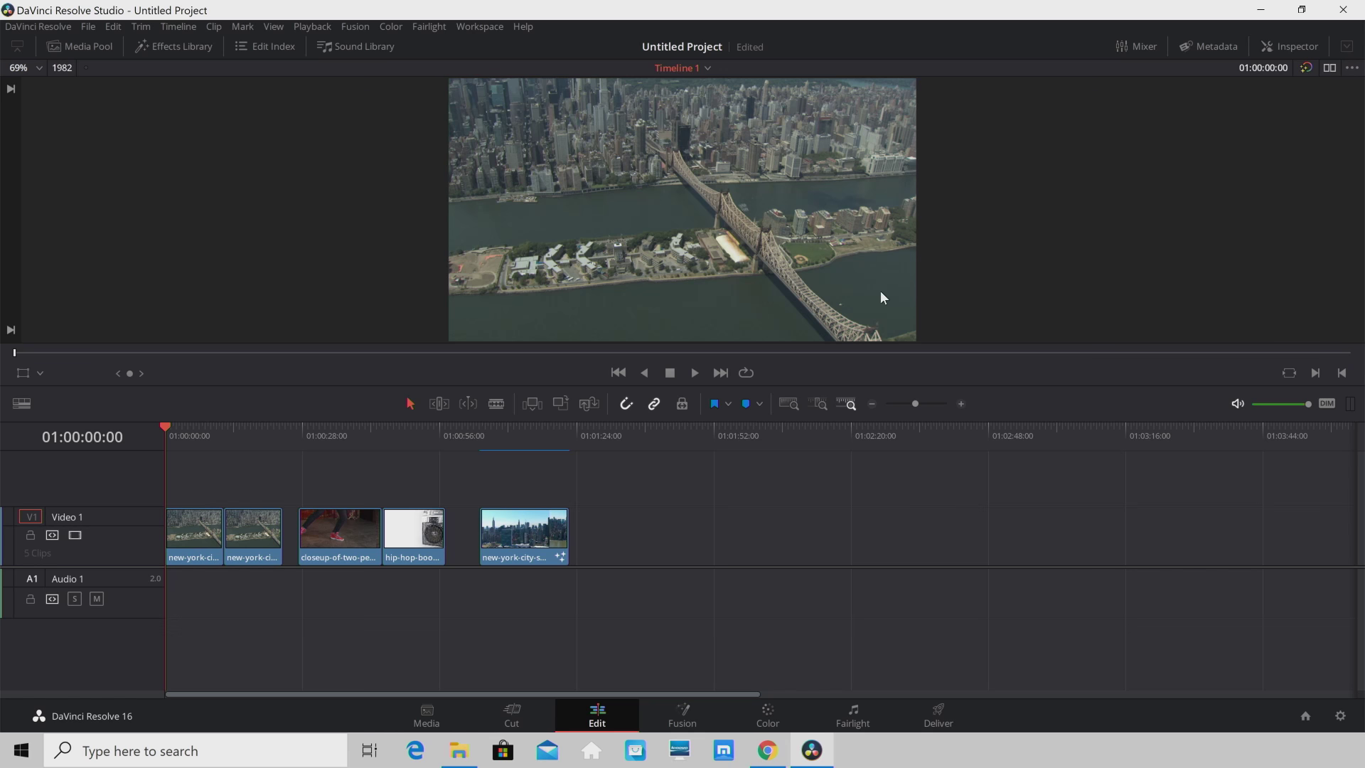
pyautogui.click(62, 70)
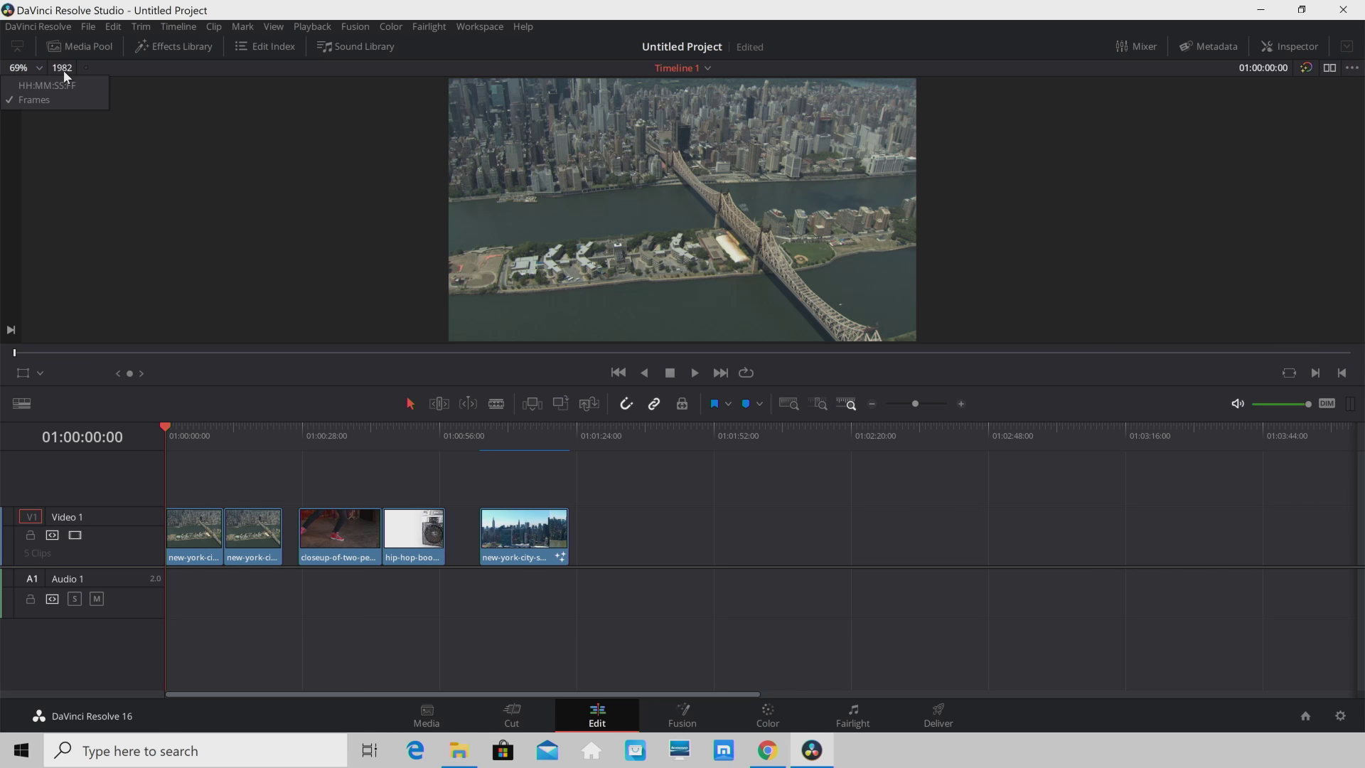
pyautogui.click(78, 86)
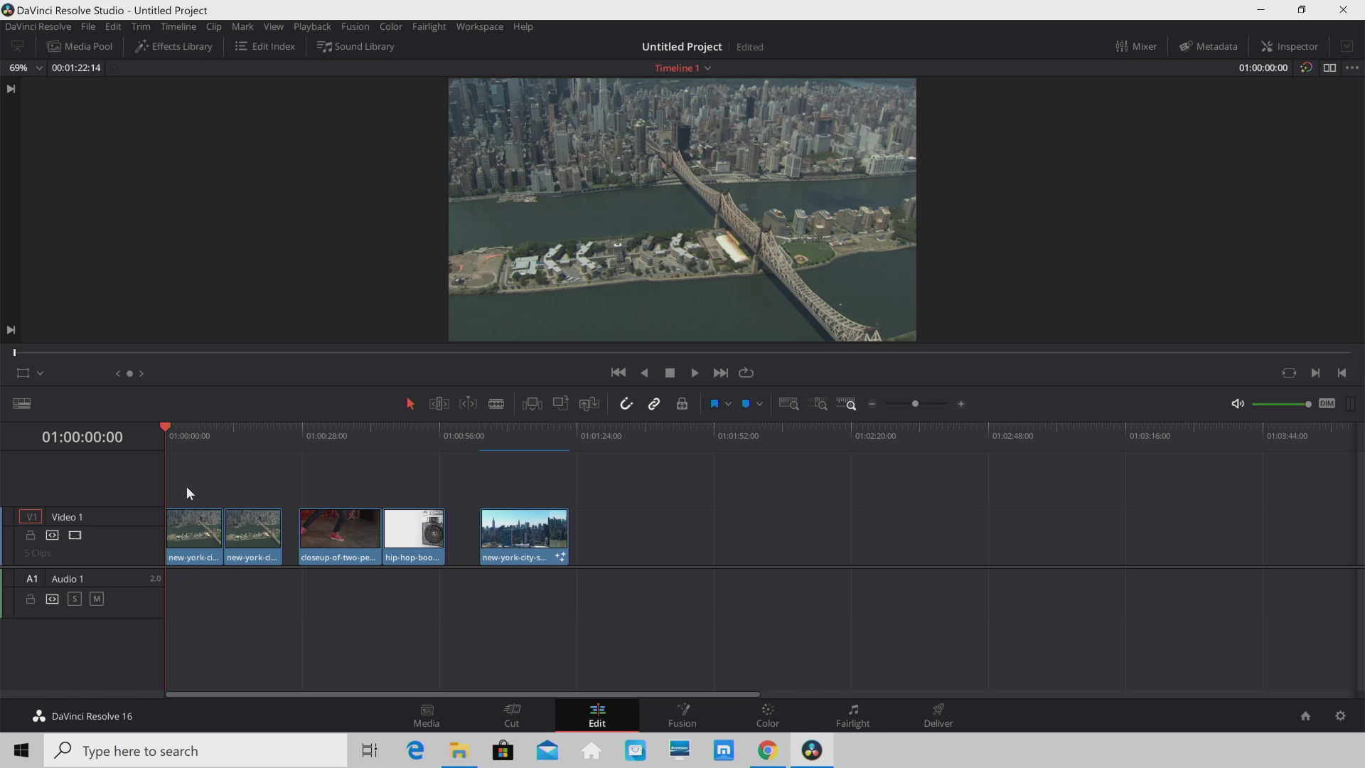
# - Zoom the timeline and mark an In at 01:00:03:05 and an Out at 01:00:09:08
pyautogui.moveTo(167, 430)
pyautogui.mouseDown()
pyautogui.moveTo(192, 425)
pyautogui.moveTo(144, 432)
pyautogui.mouseUp()
pyautogui.moveTo(915, 404)
pyautogui.mouseDown()
pyautogui.moveTo(937, 411)
pyautogui.moveTo(917, 423)
pyautogui.mouseUp()
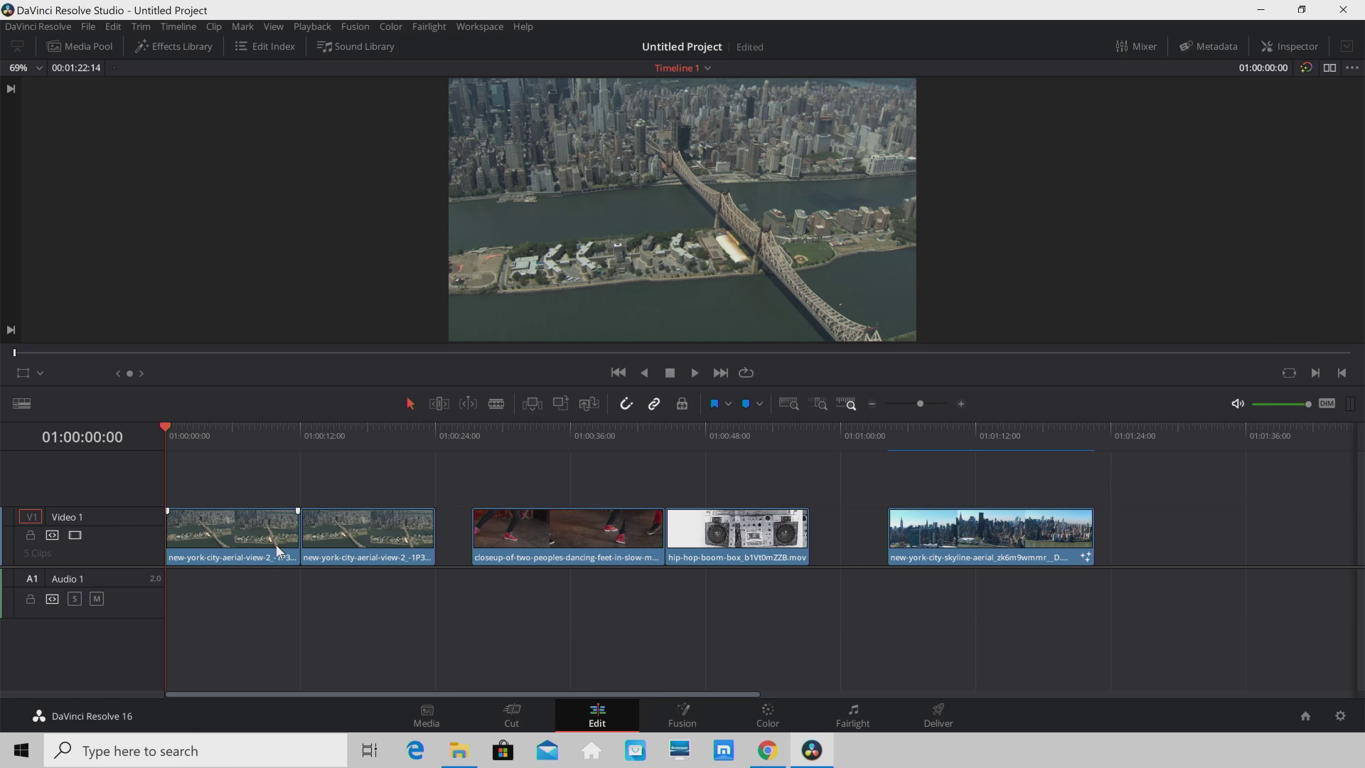
pyautogui.click(202, 442)
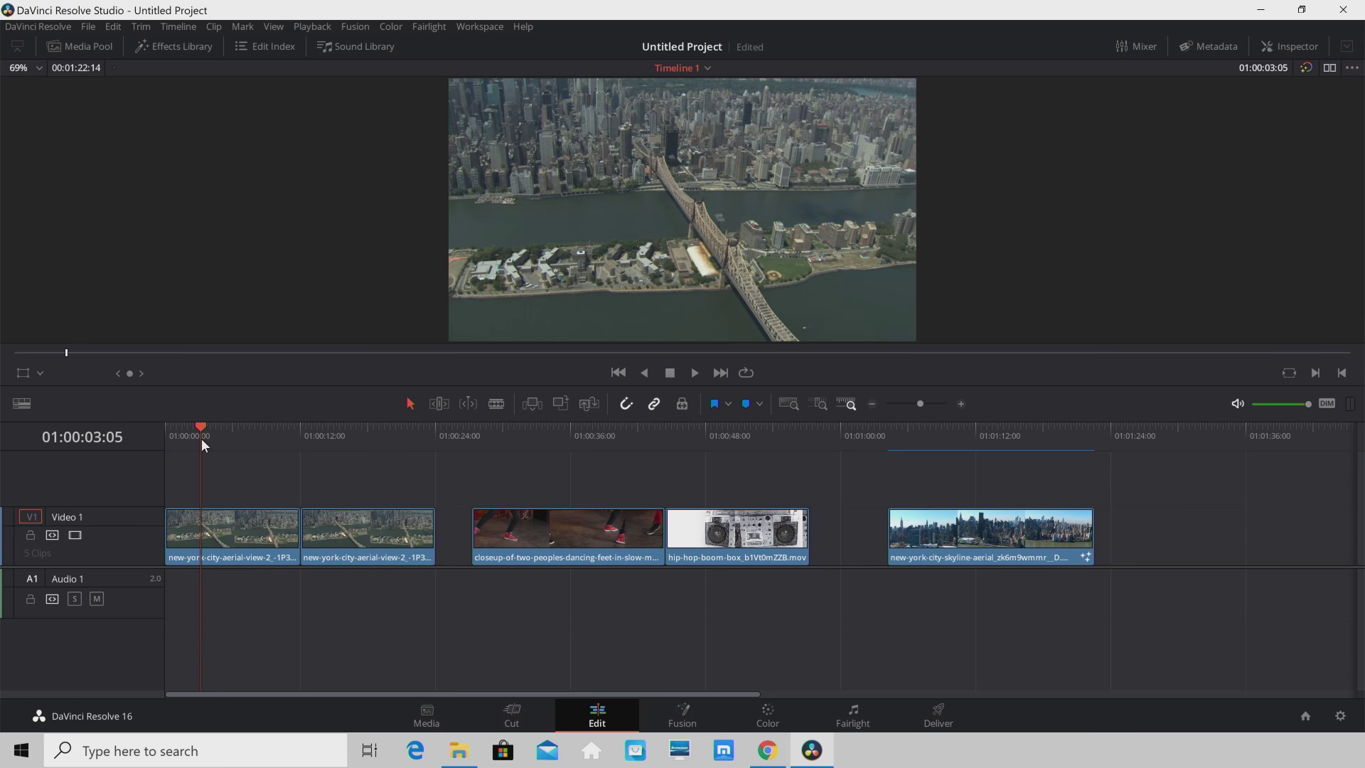
pyautogui.press('i')
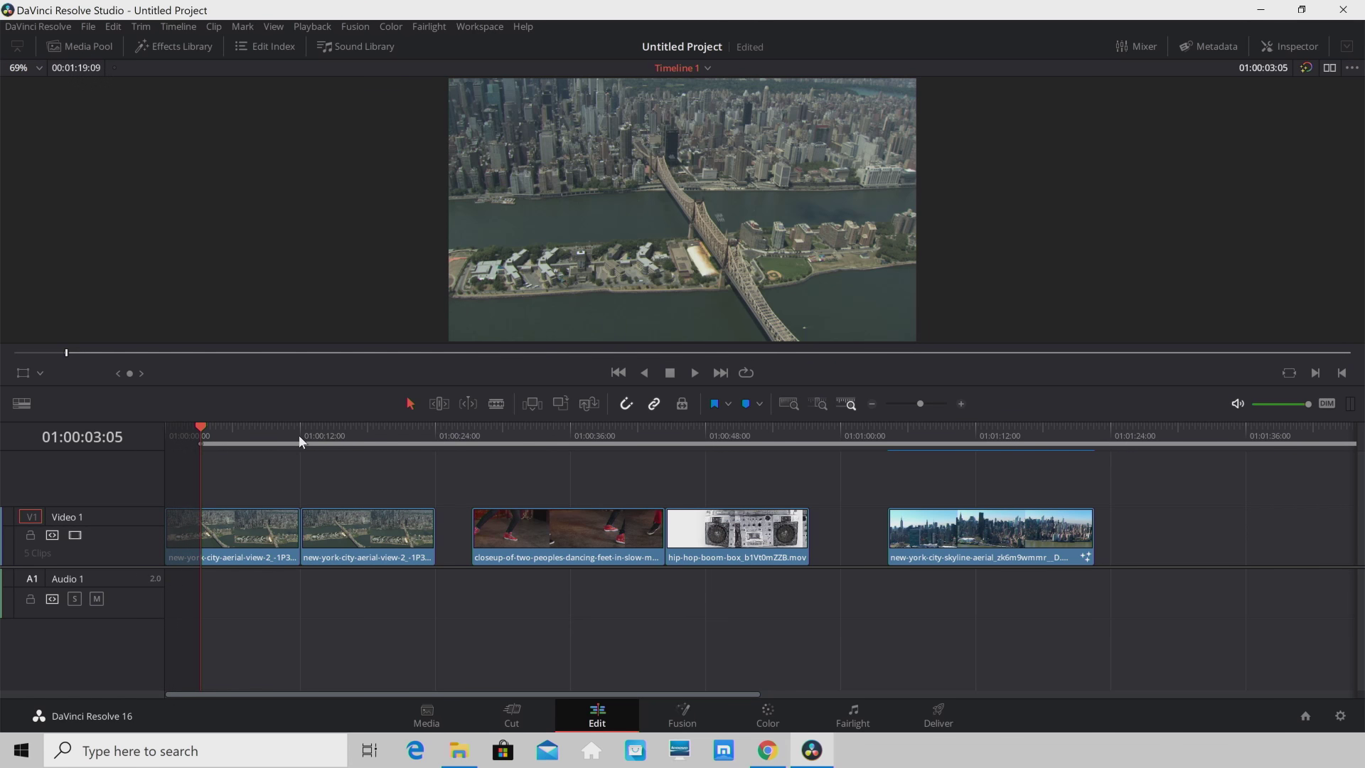
pyautogui.click(270, 443)
pyautogui.press('o')
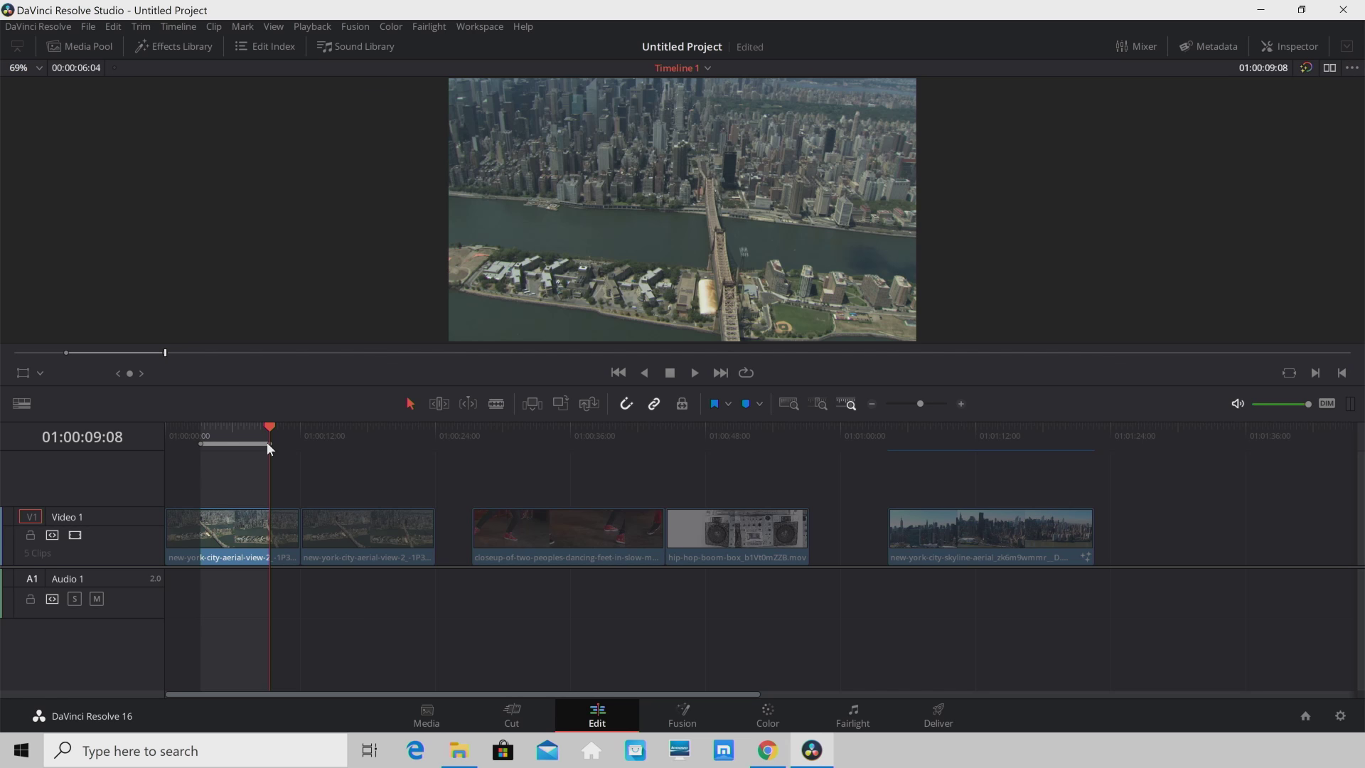
# - Convert the In–Out range into Compound Clip 1 and place it on Video 2 near 01:00:12
pyautogui.rightClick(251, 443)
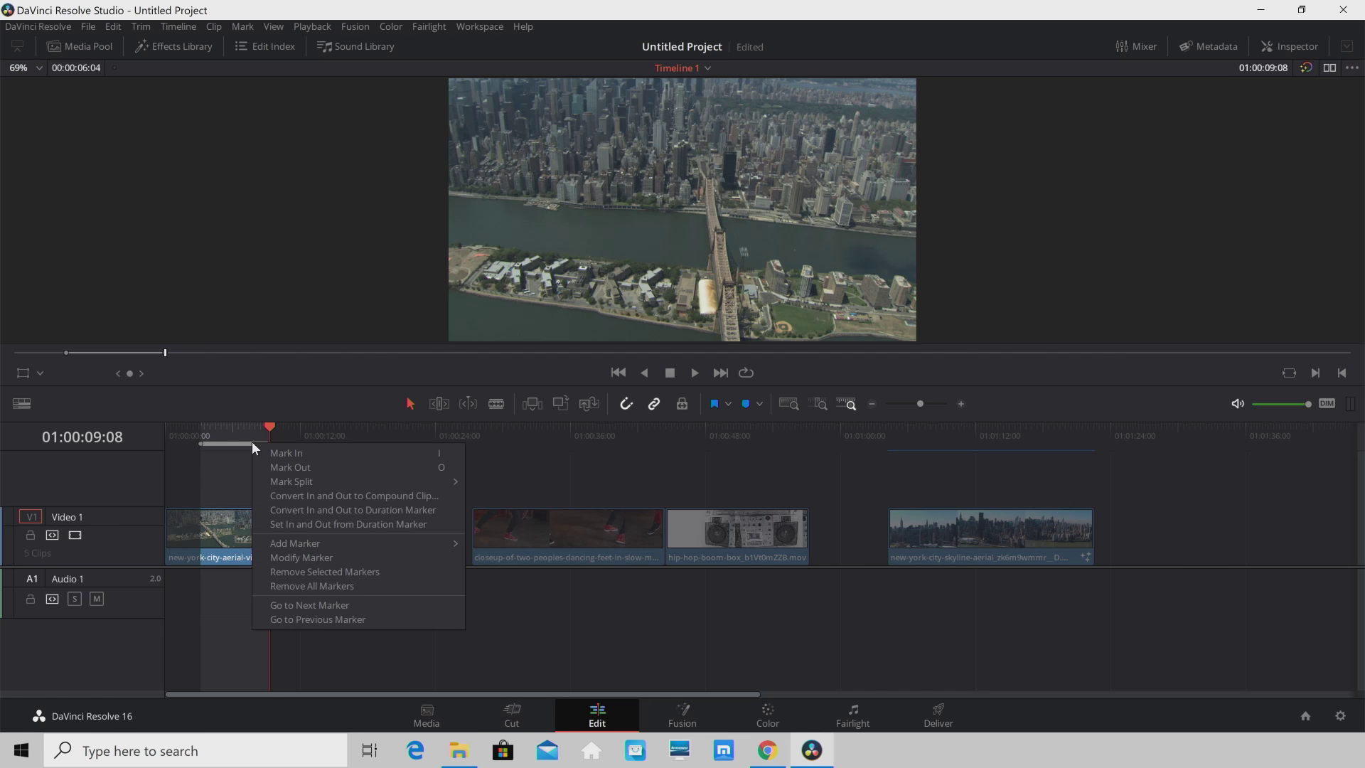
pyautogui.click(330, 497)
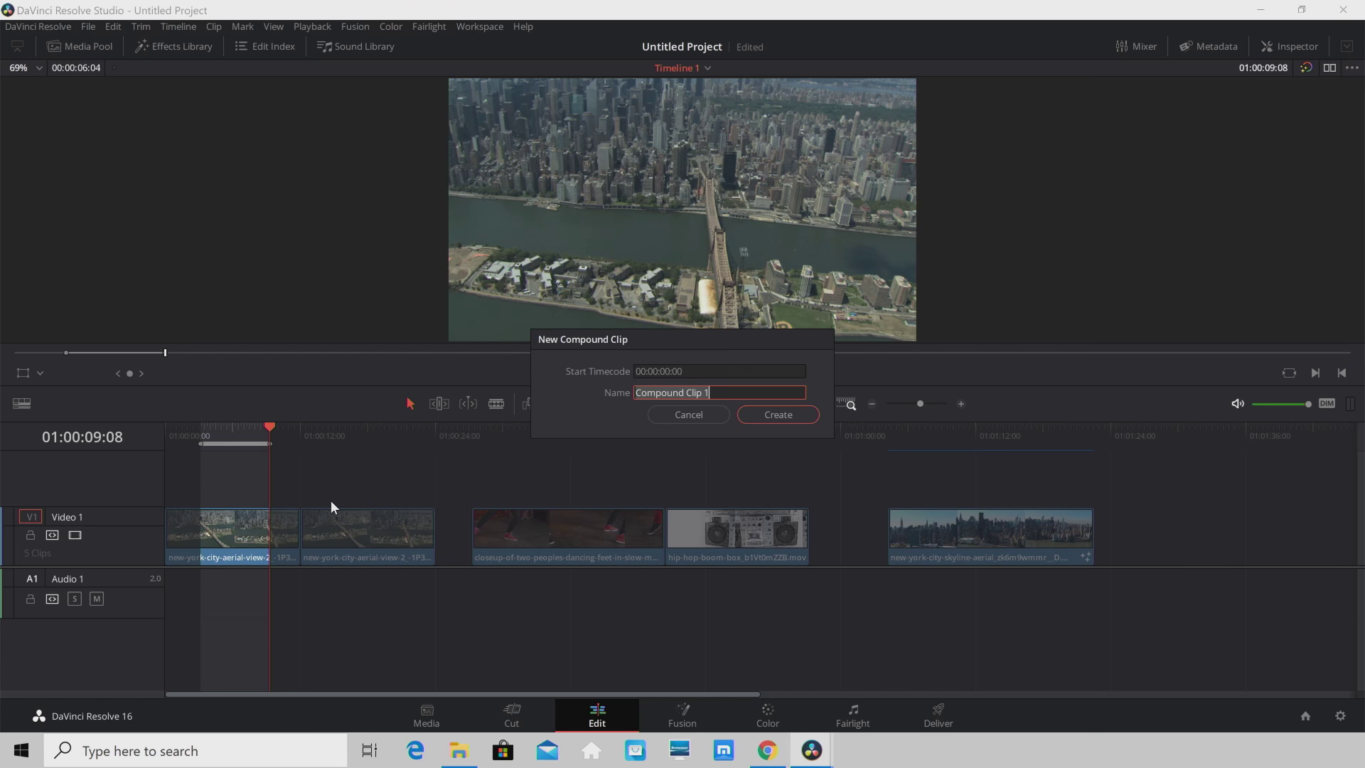
pyautogui.click(768, 419)
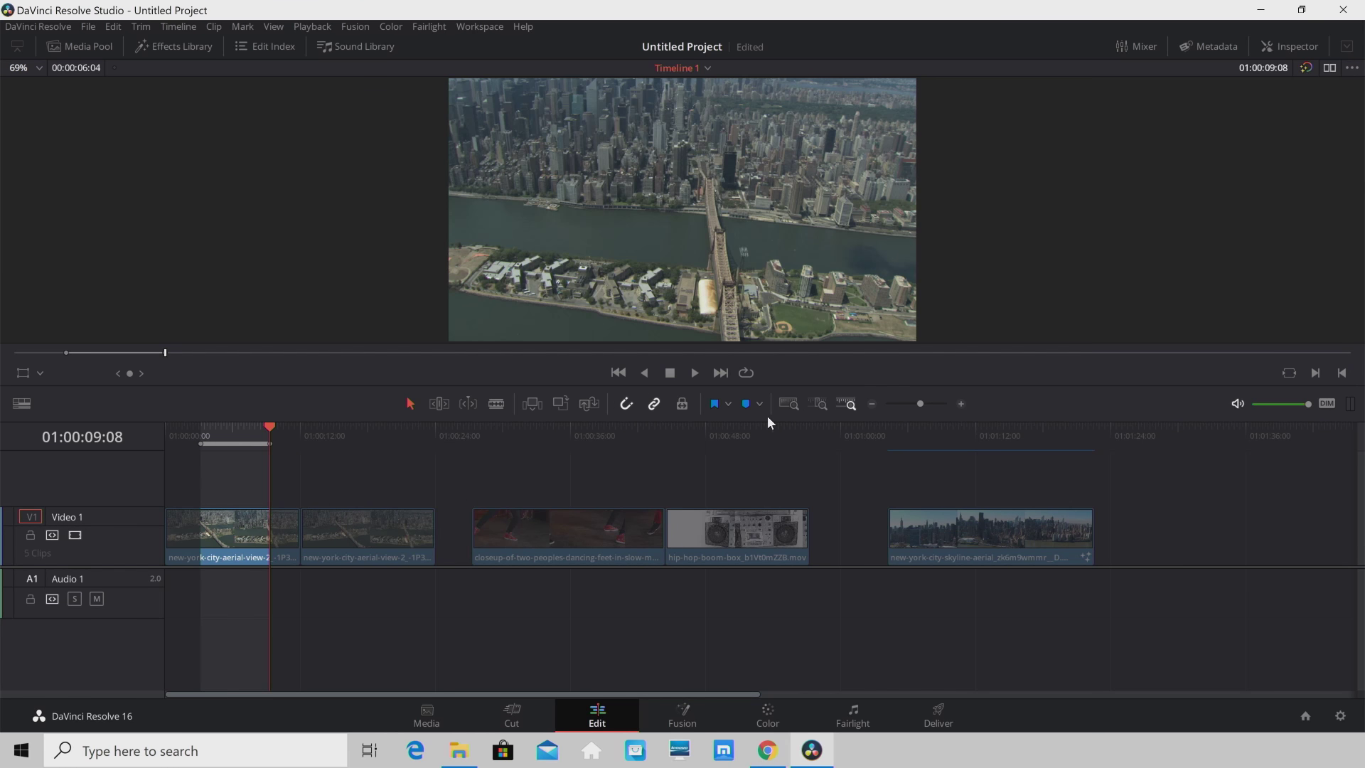
pyautogui.click(91, 49)
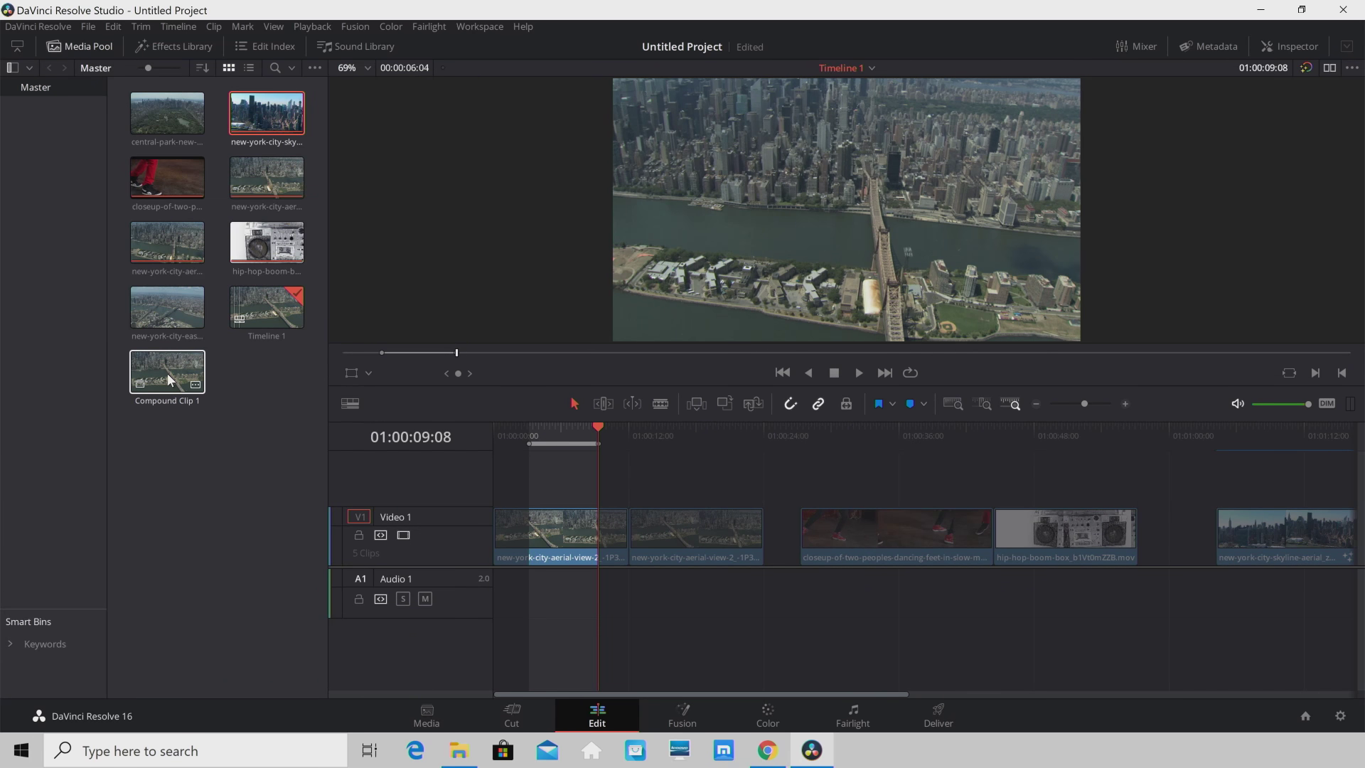
pyautogui.moveTo(167, 373); pyautogui.dragTo(668, 483)
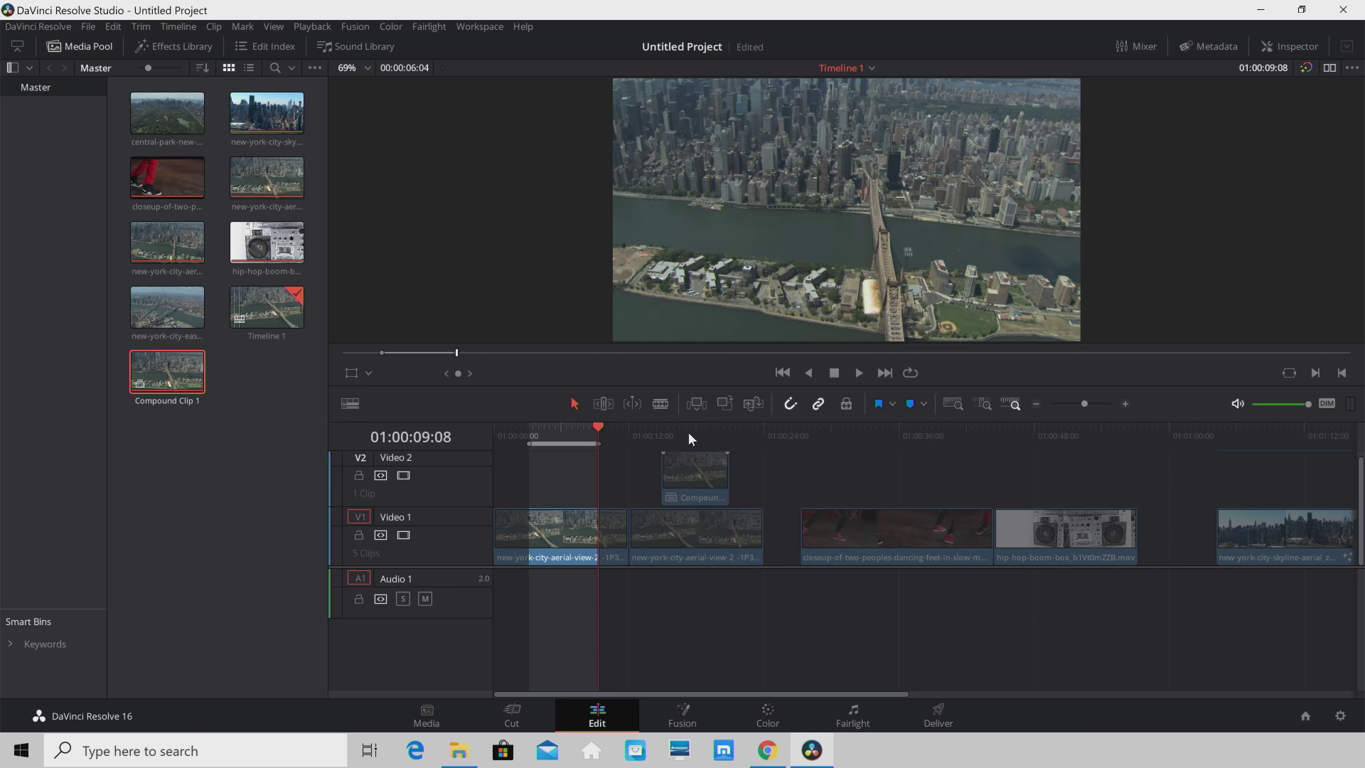
pyautogui.moveTo(694, 429); pyautogui.dragTo(550, 482)
# - Clear the Video 2 clip and add a Cross Dissolve at the dancing-to-boom-box cut, trimming the clips
pyautogui.click(701, 468)
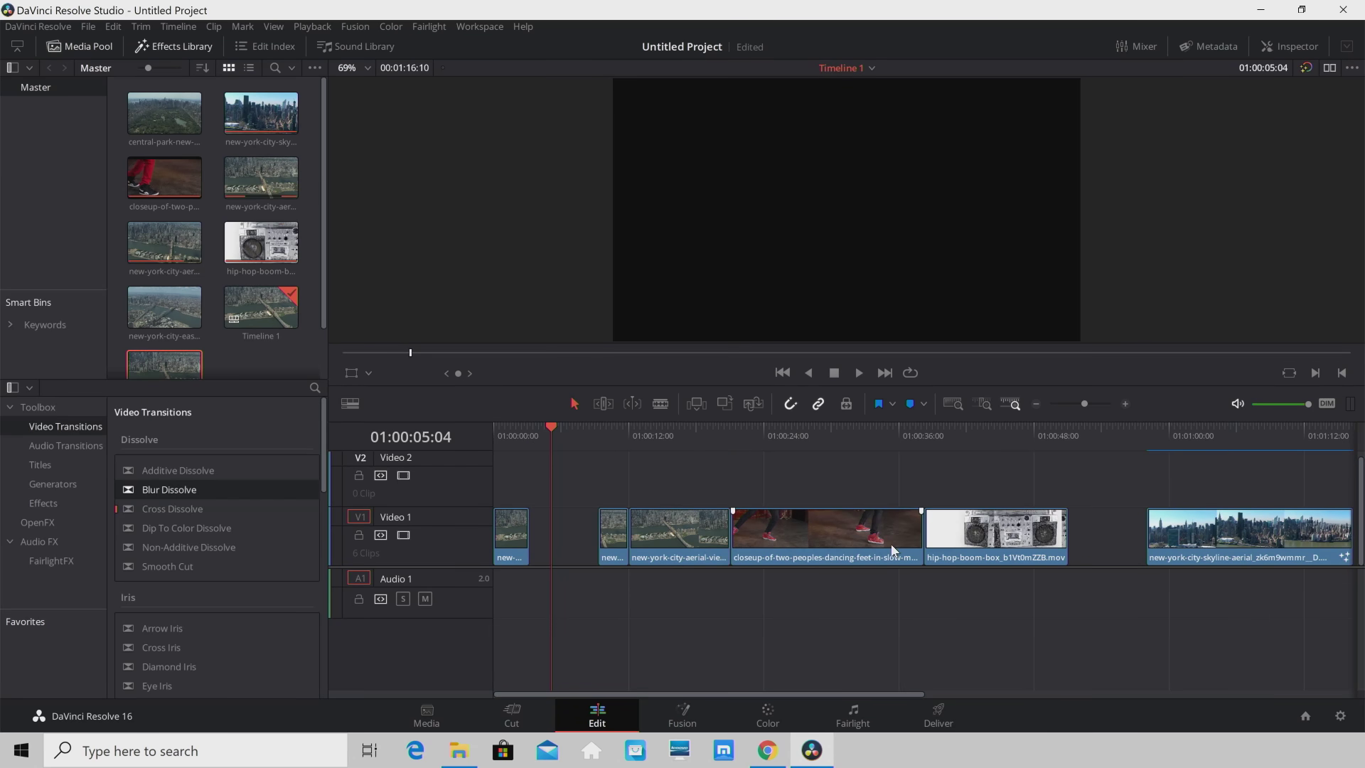
pyautogui.click(923, 530)
pyautogui.hotkey('ctrl', 't')
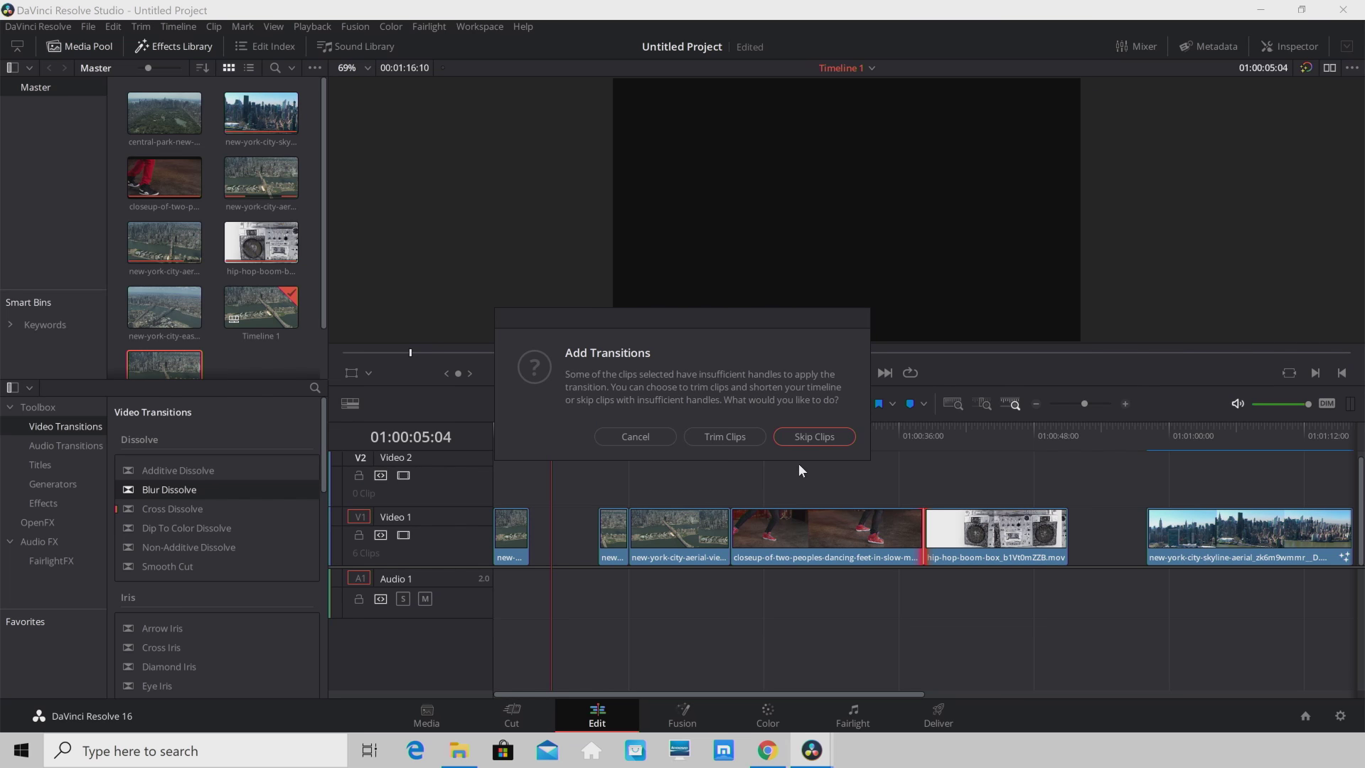
pyautogui.click(732, 439)
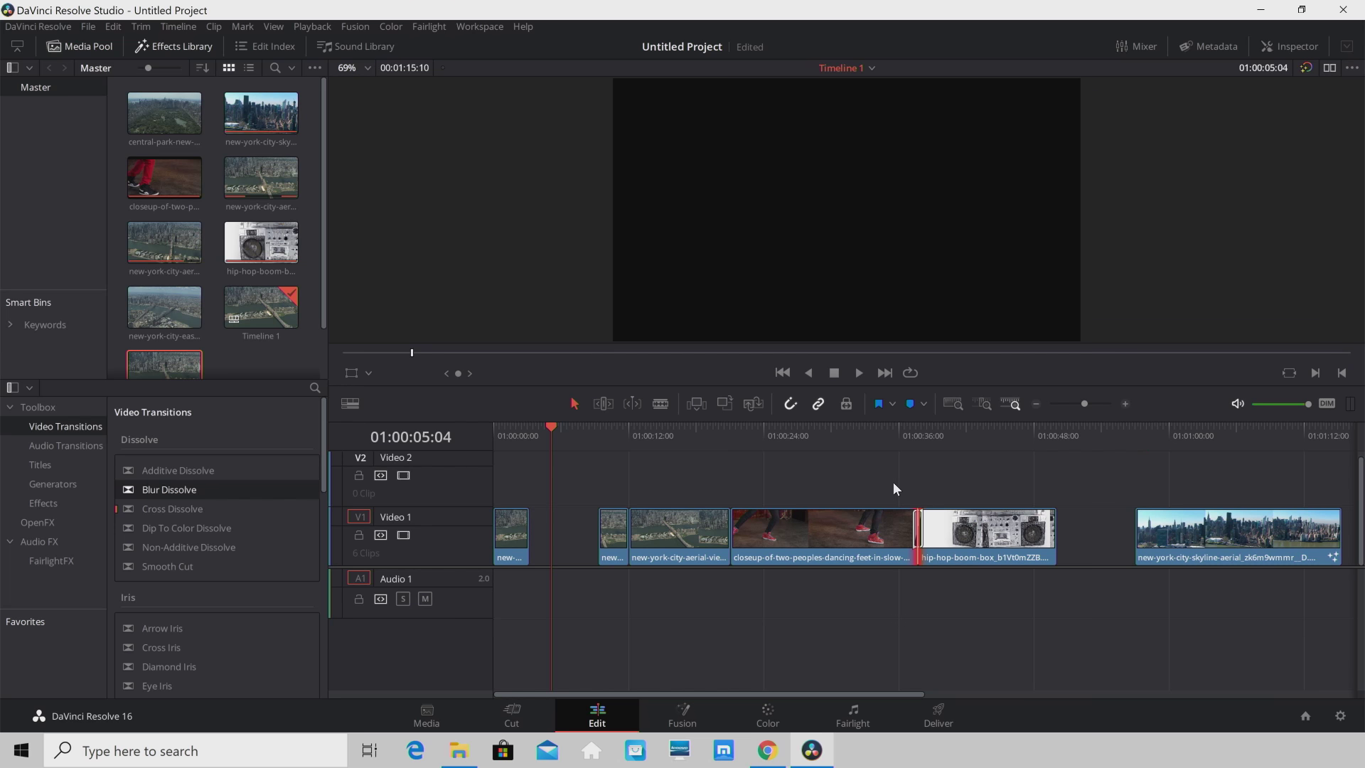
# - Check the Cross Dissolve's duration setting without changing it, then delete the transition
pyautogui.click(911, 434)
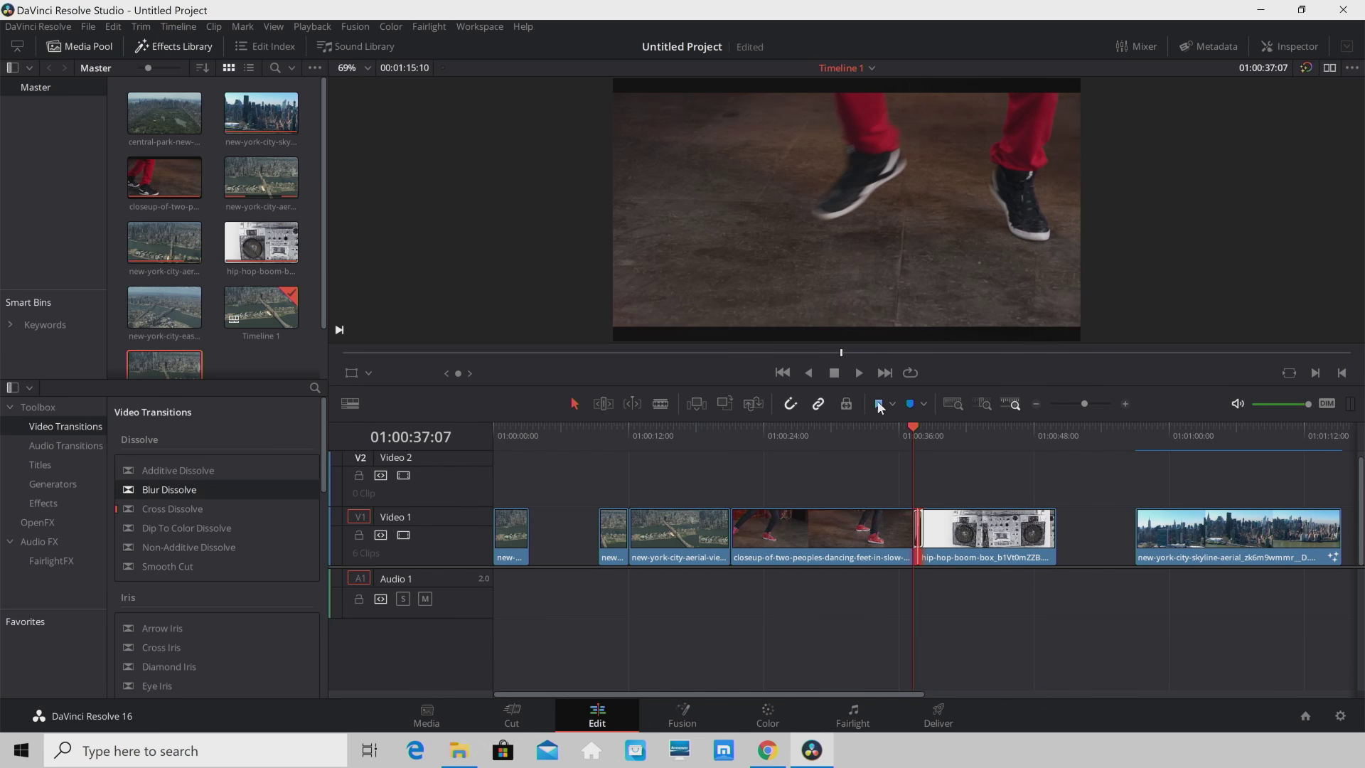
pyautogui.moveTo(1087, 405); pyautogui.dragTo(1103, 414)
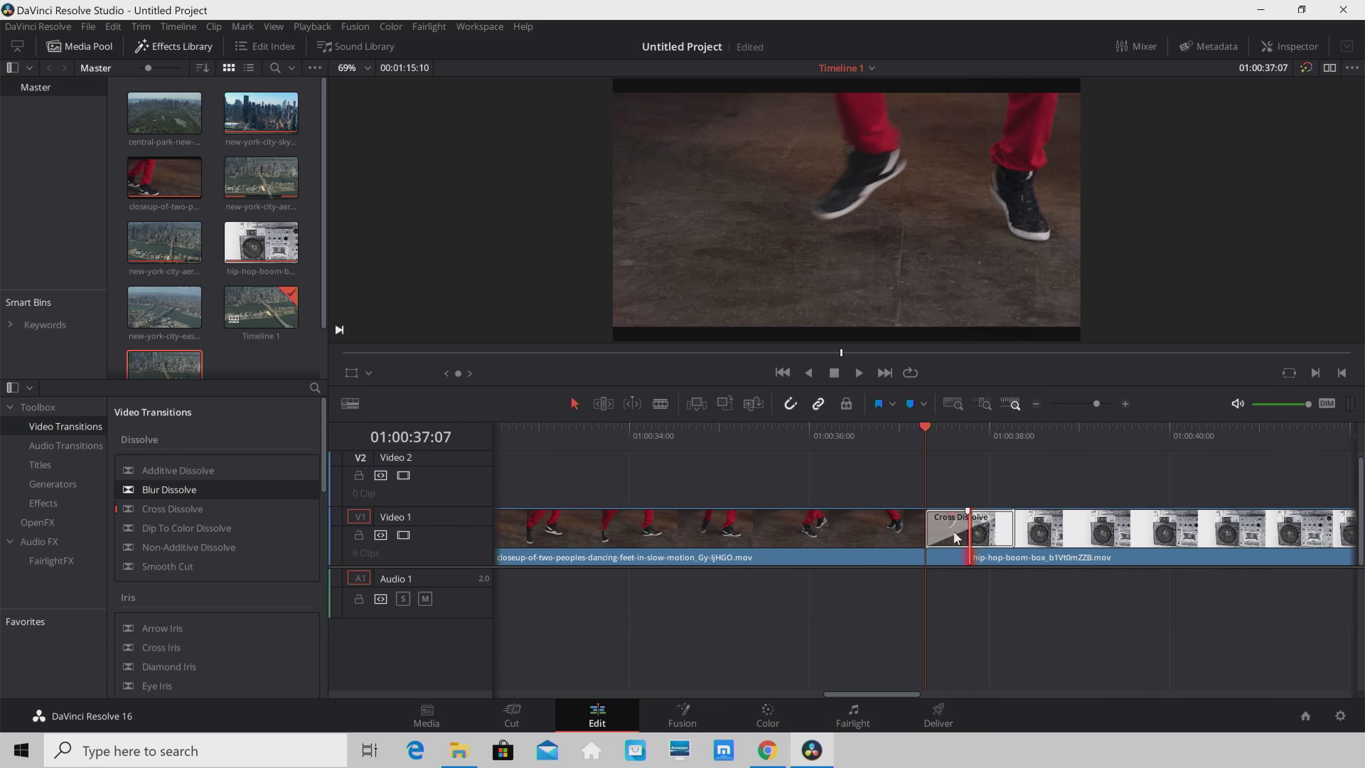
pyautogui.rightClick(953, 535)
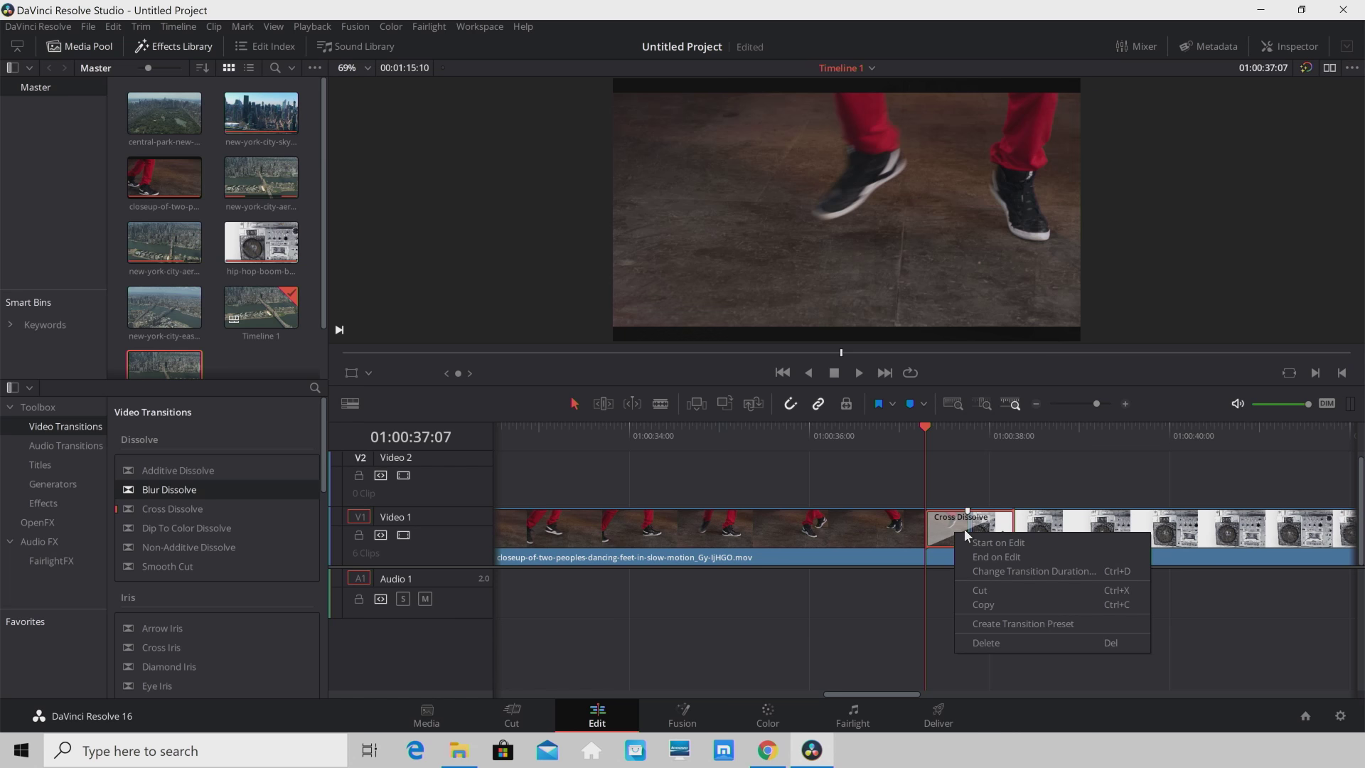
pyautogui.click(1002, 573)
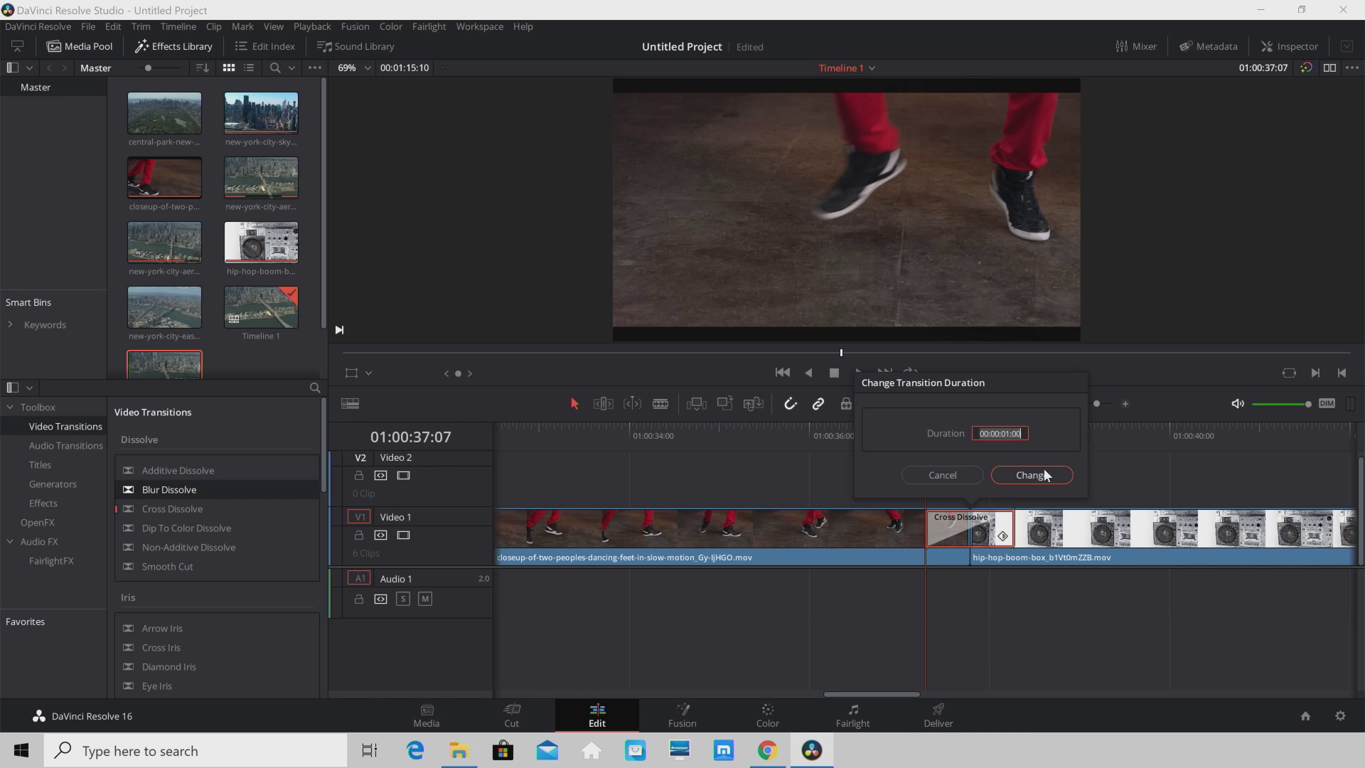
pyautogui.click(951, 474)
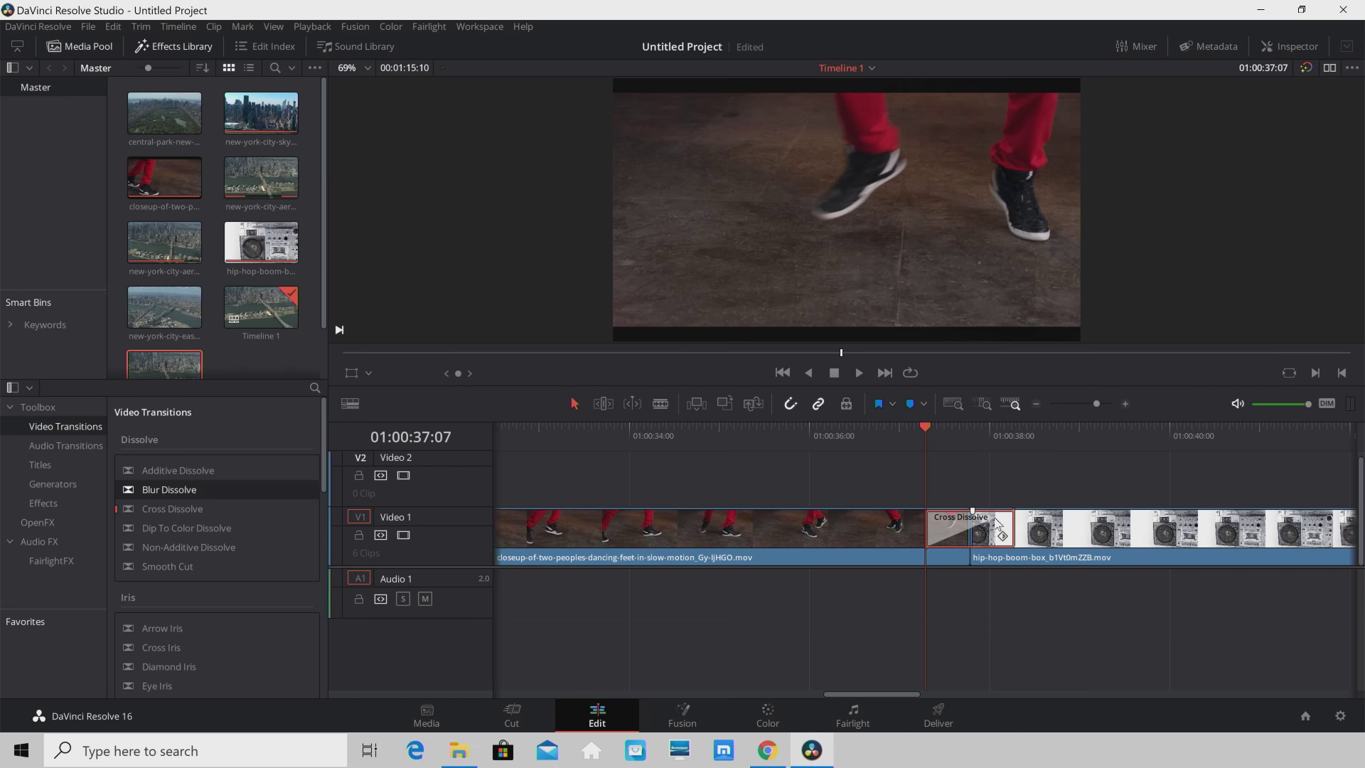
pyautogui.press('Delete')
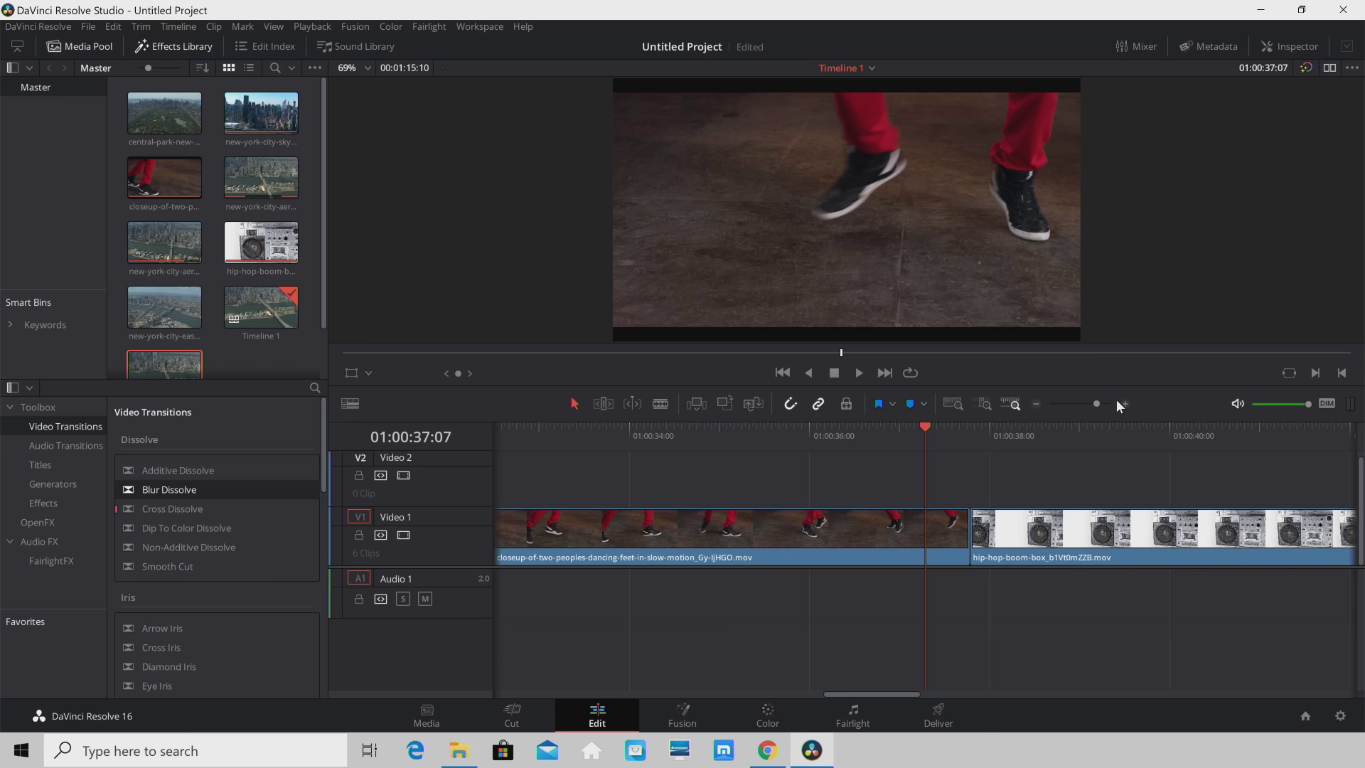
pyautogui.moveTo(1097, 404); pyautogui.dragTo(1084, 404)
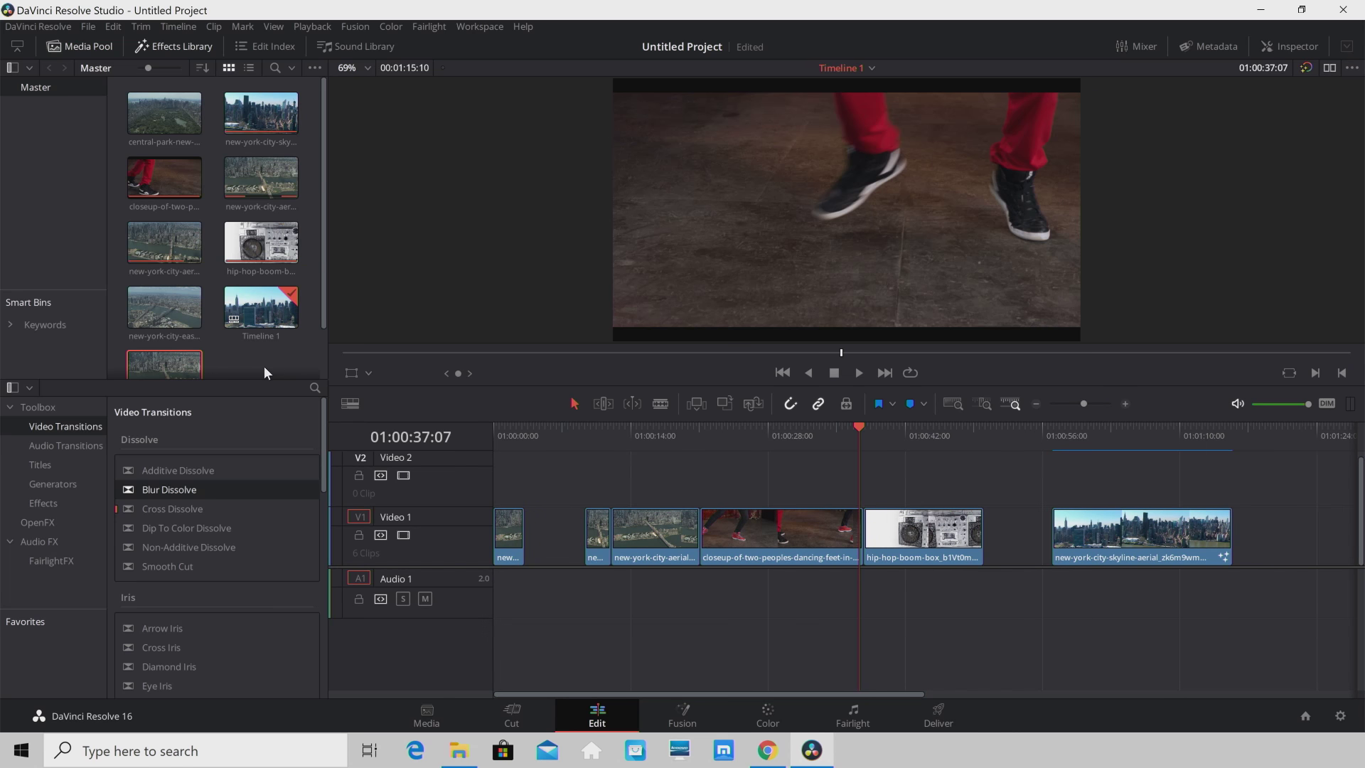
# - Duplicate Timeline 1 in the Media Pool, creating Timeline 1 copy
pyautogui.scroll(-1, 265, 373)
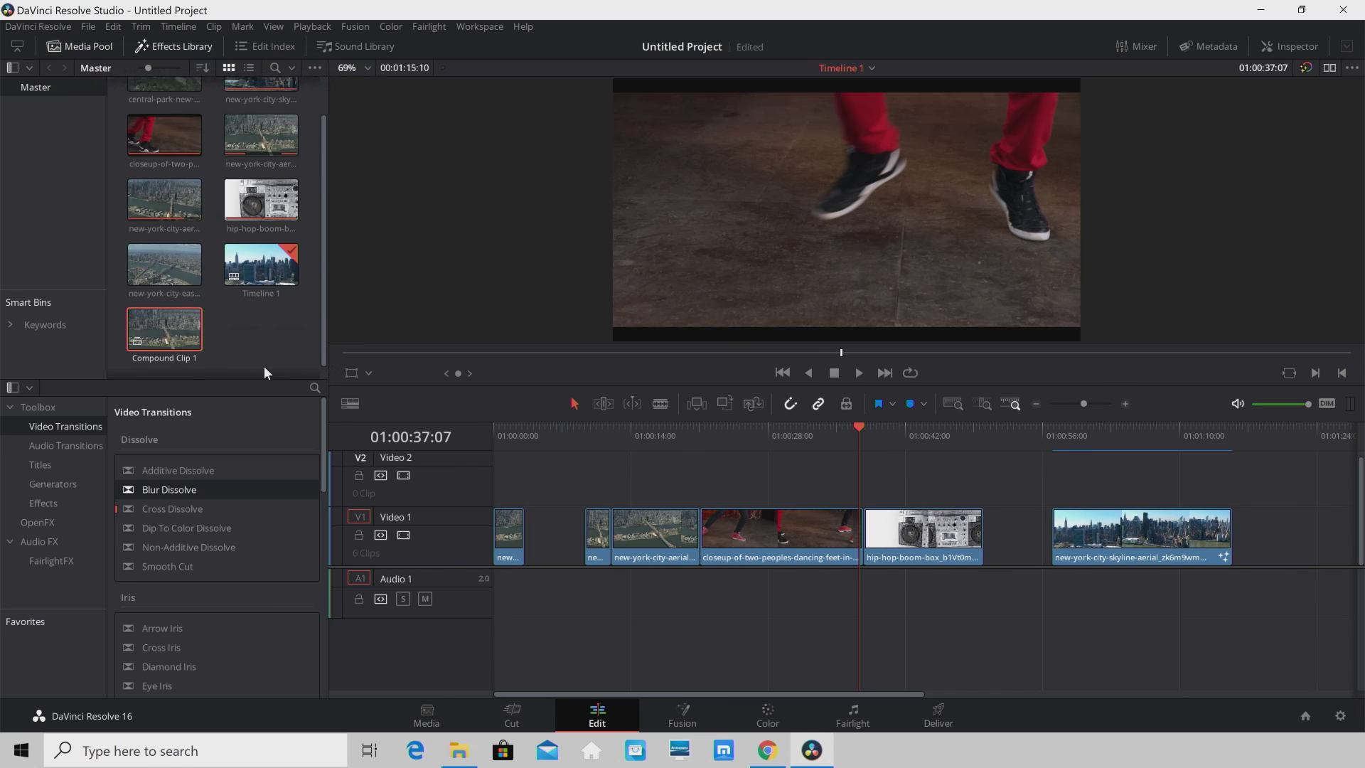
pyautogui.rightClick(260, 271)
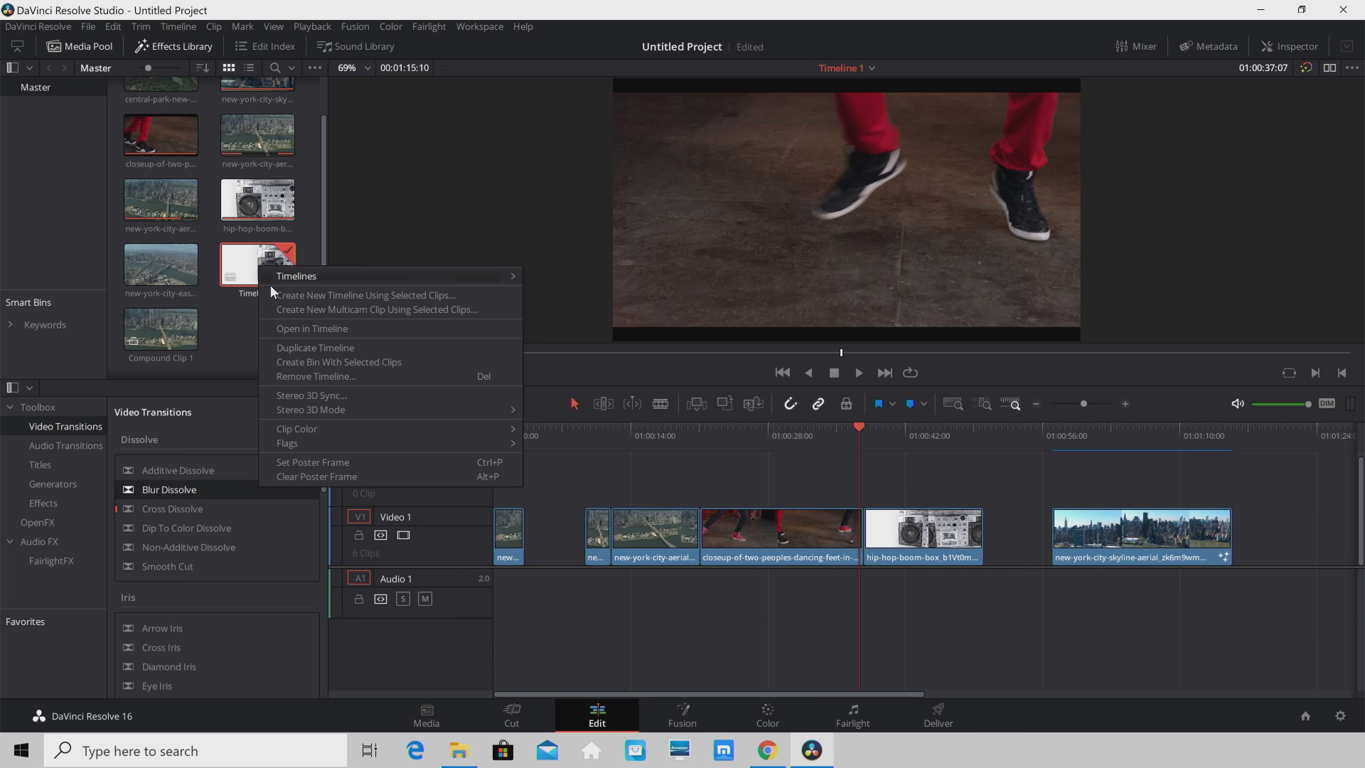
pyautogui.click(323, 349)
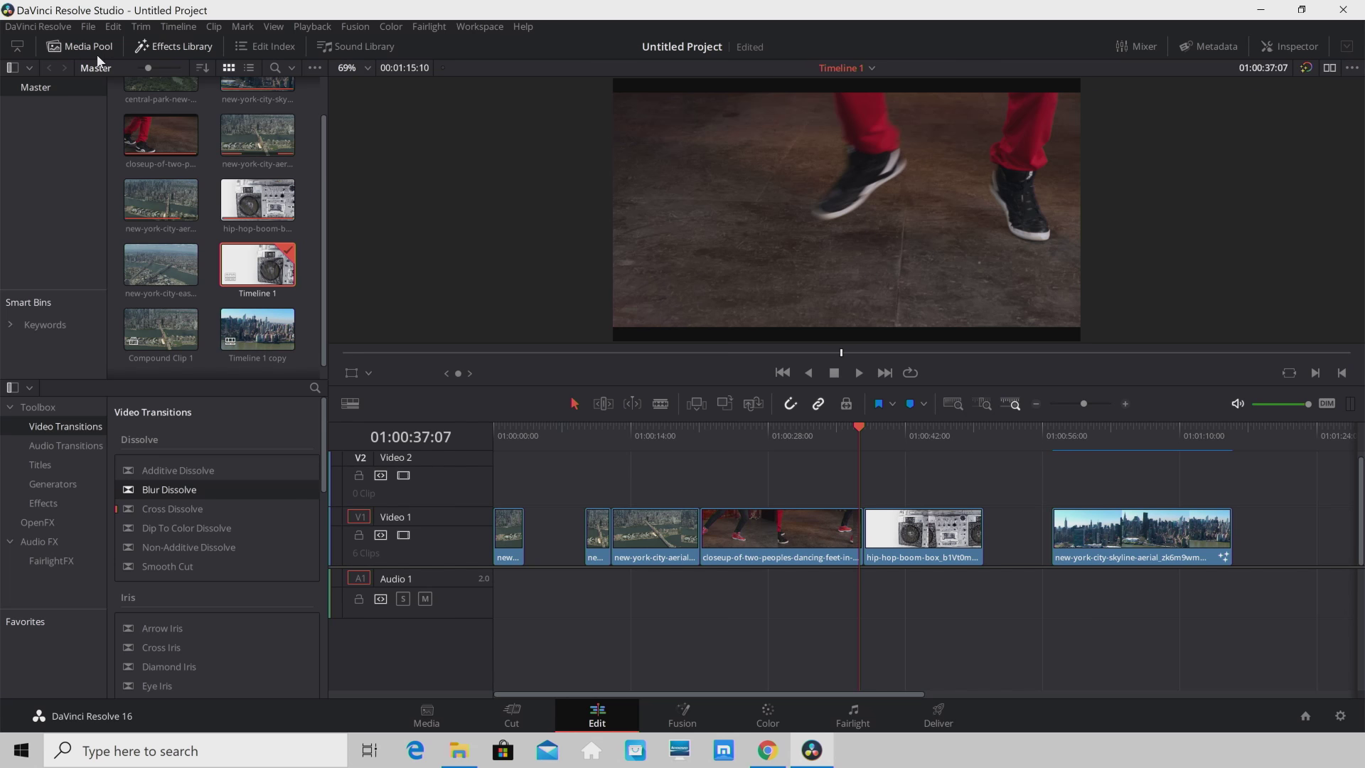
pyautogui.click(162, 51)
pyautogui.click(170, 47)
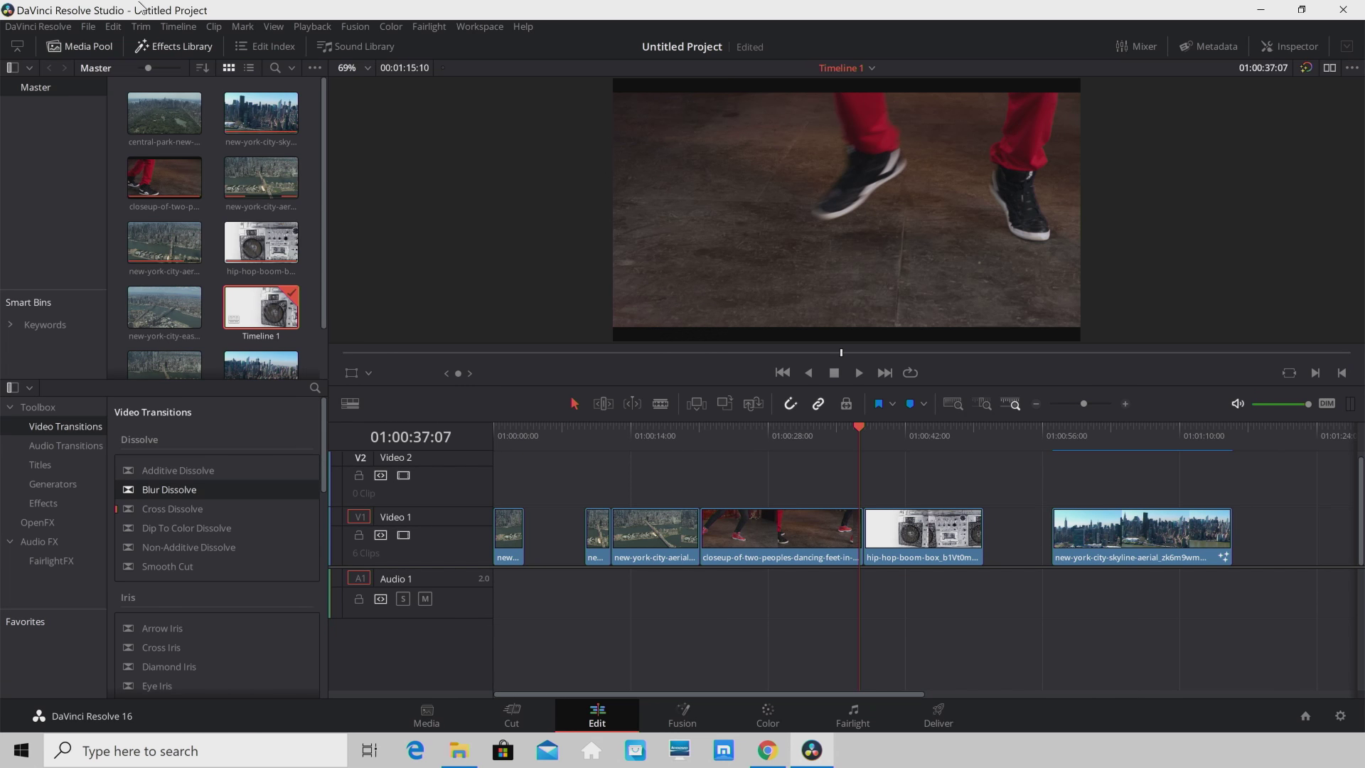
# - Add the Noise Gradient generator to Video 2 and play over it to preview
pyautogui.click(71, 46)
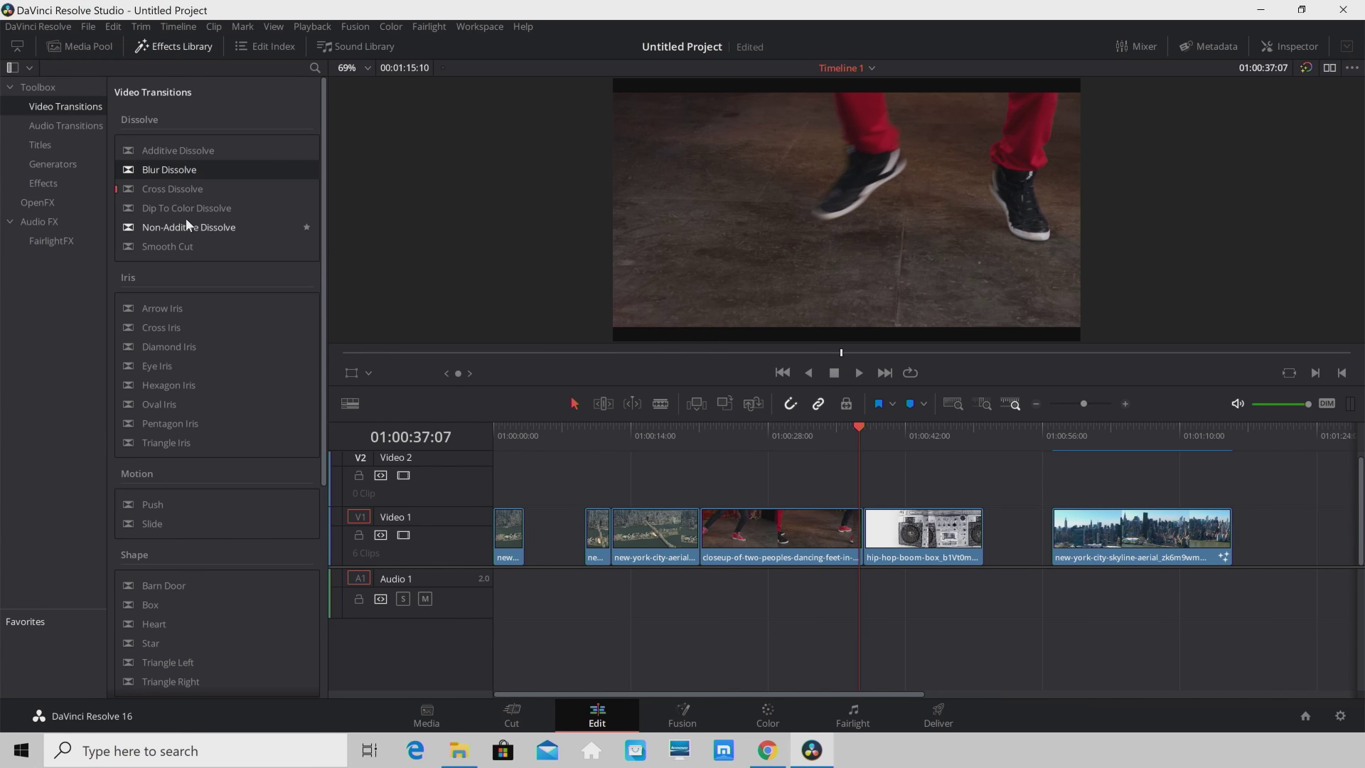
pyautogui.click(56, 172)
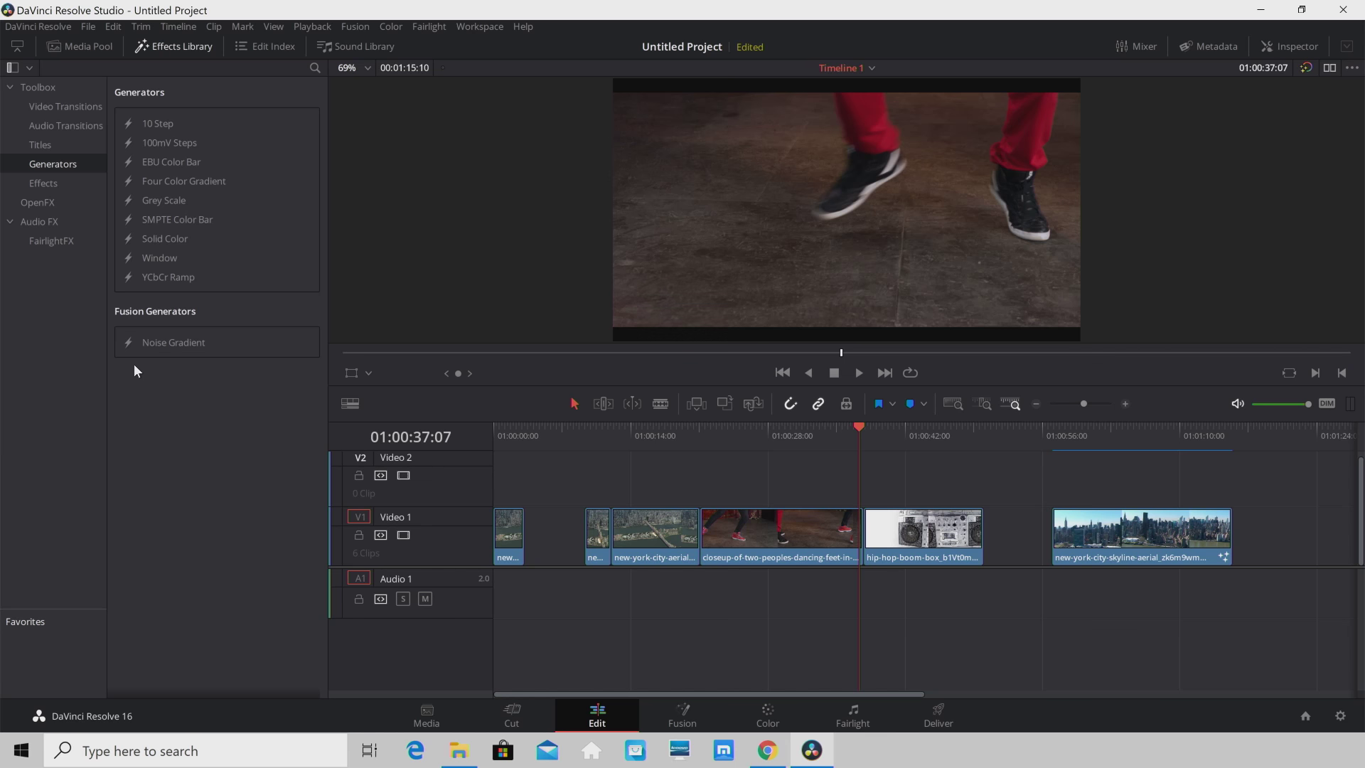
pyautogui.moveTo(151, 347); pyautogui.dragTo(841, 509)
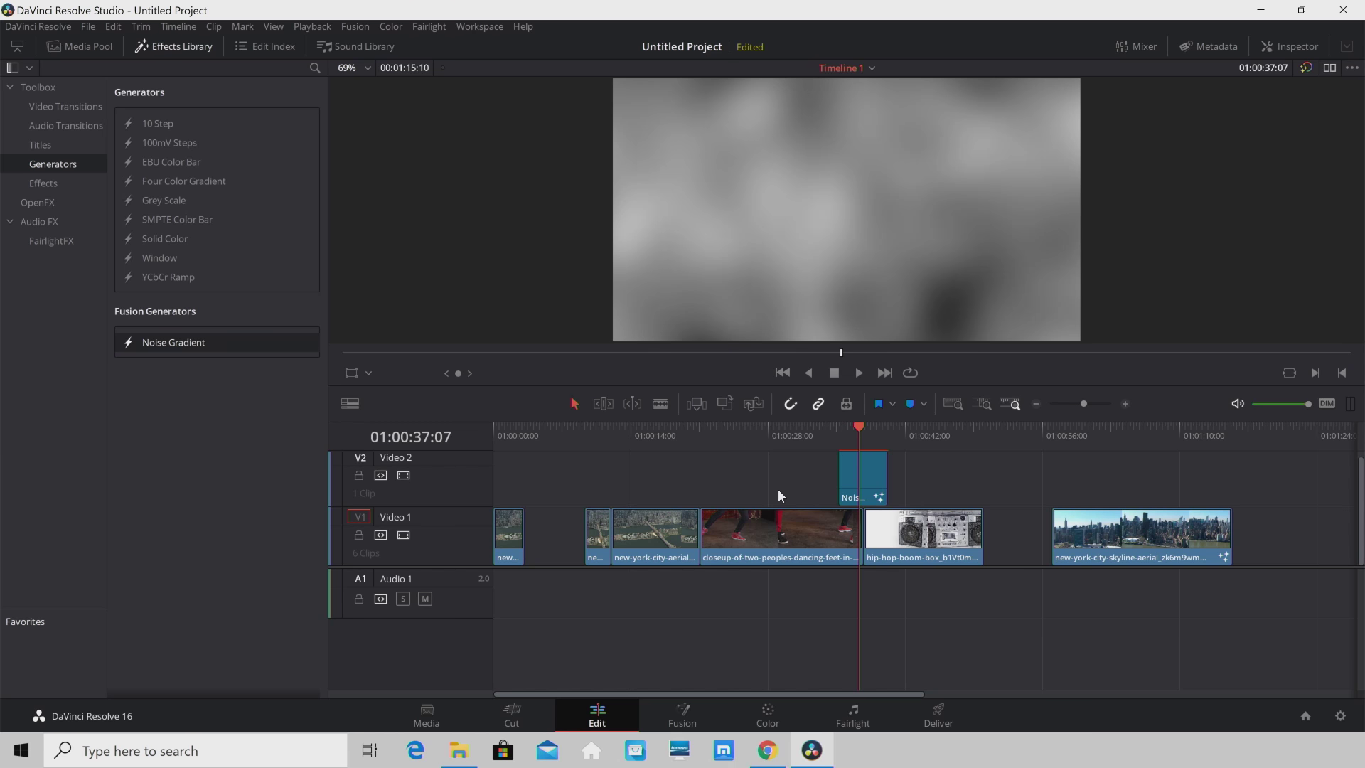
pyautogui.click(864, 428)
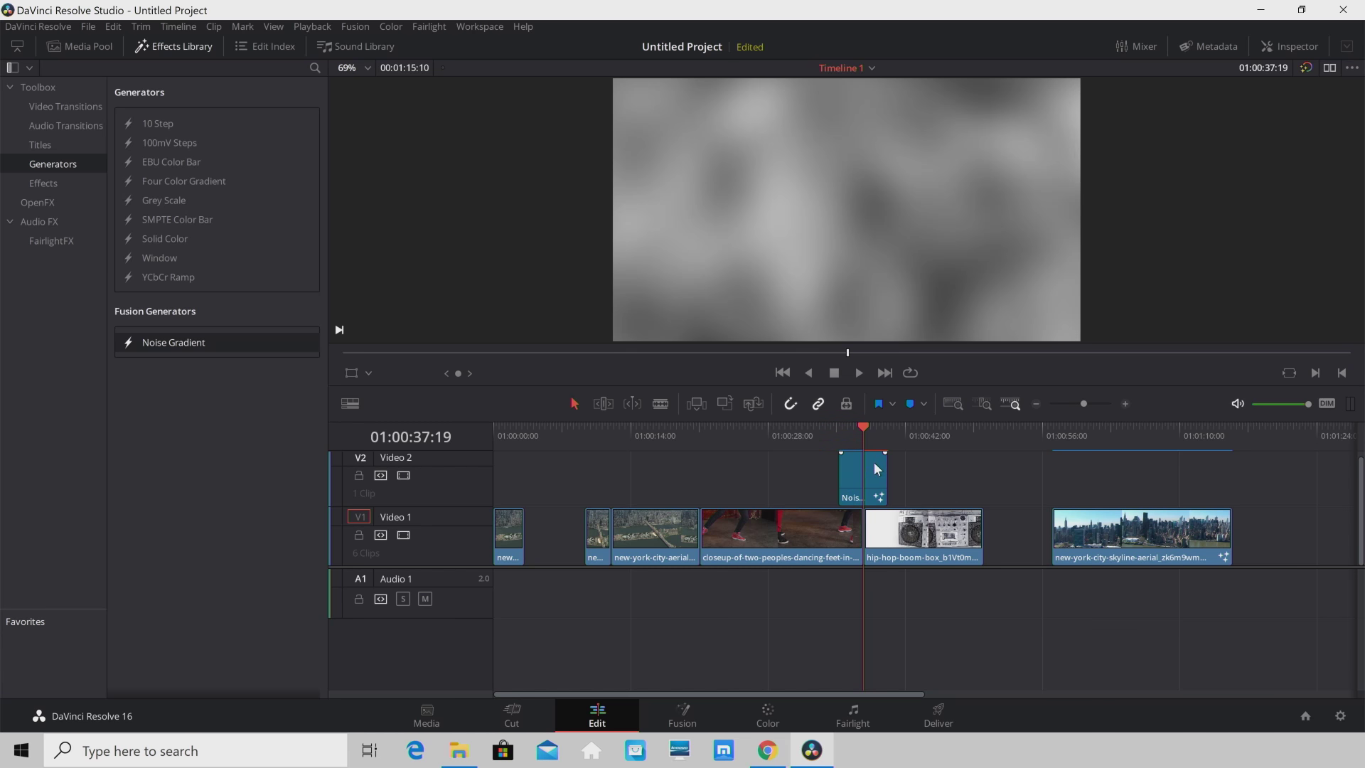
pyautogui.moveTo(858, 435); pyautogui.dragTo(843, 437)
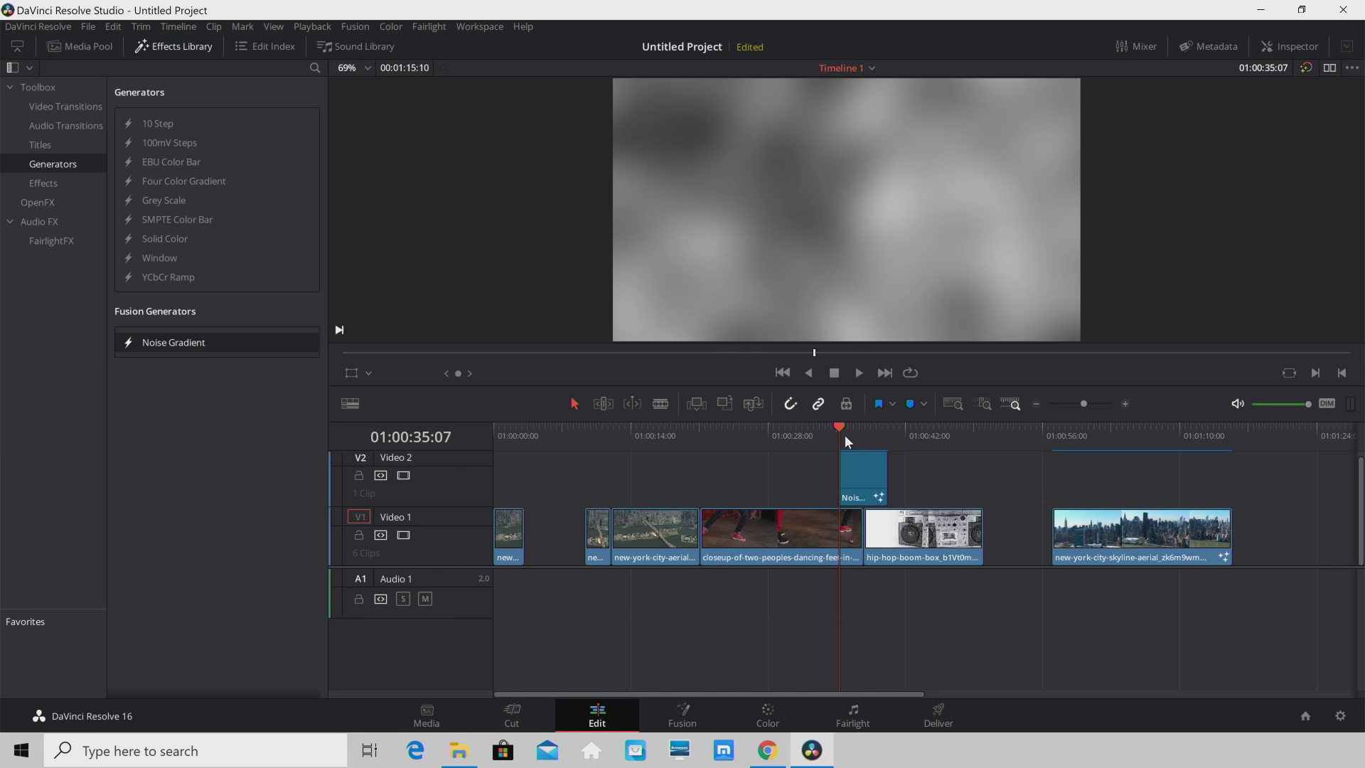
pyautogui.press('space')
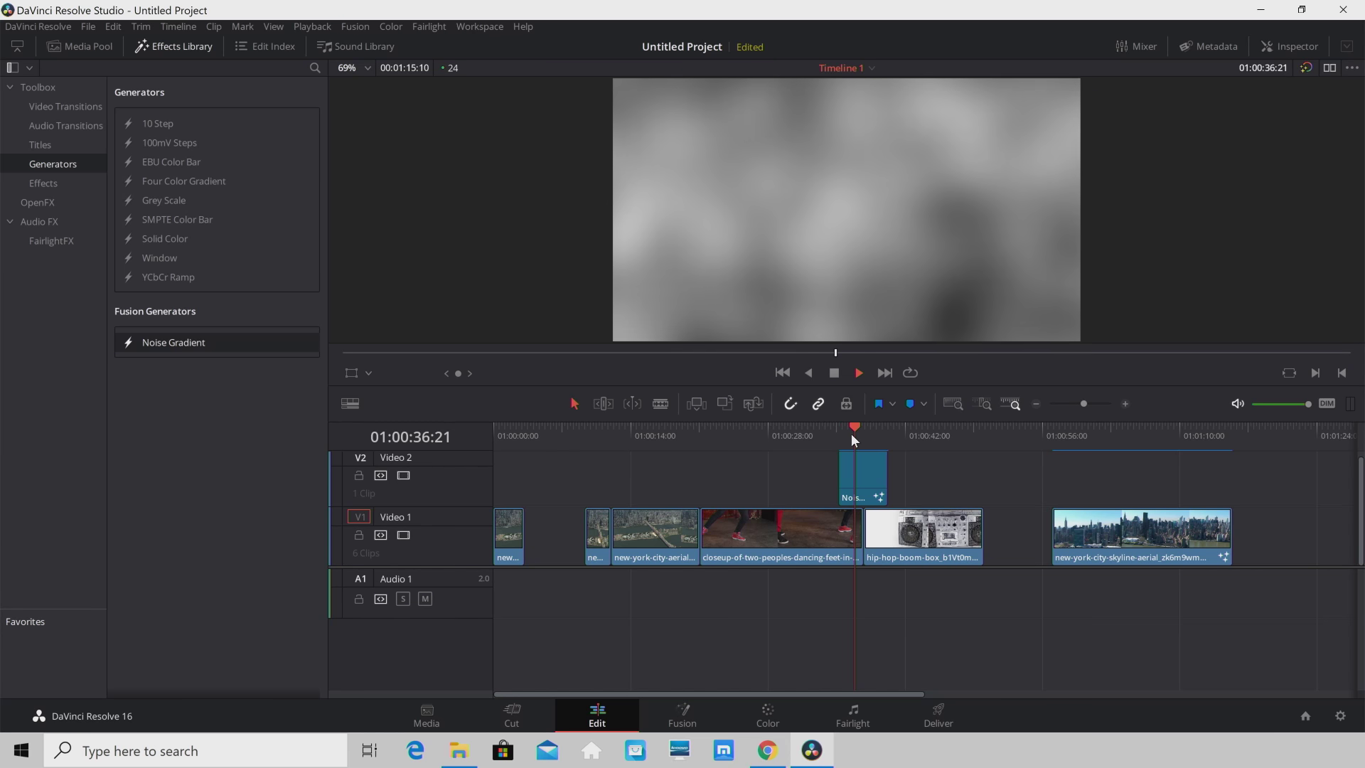
pyautogui.press('space')
# - Show the Noise Gradient clip's settings in the Inspector and open it in the Fusion page
pyautogui.click(869, 487)
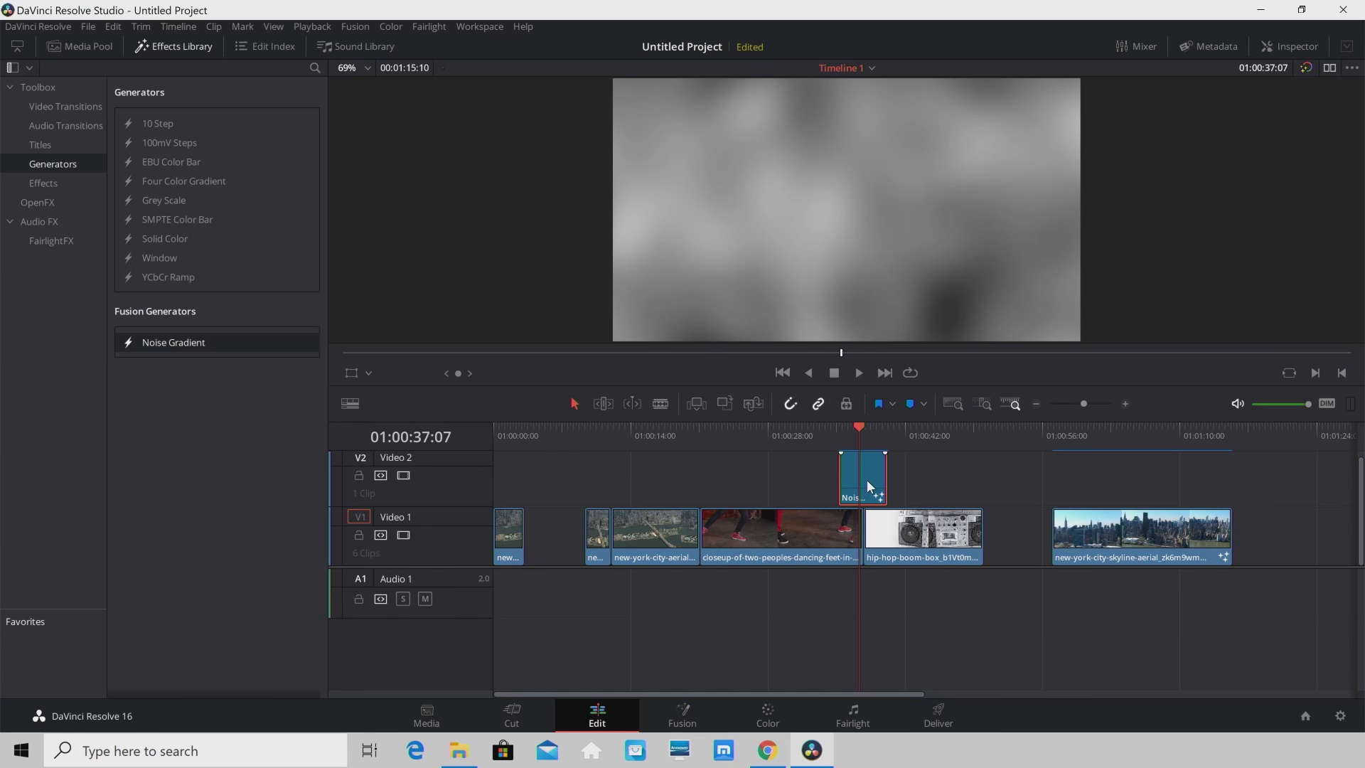
pyautogui.click(1291, 47)
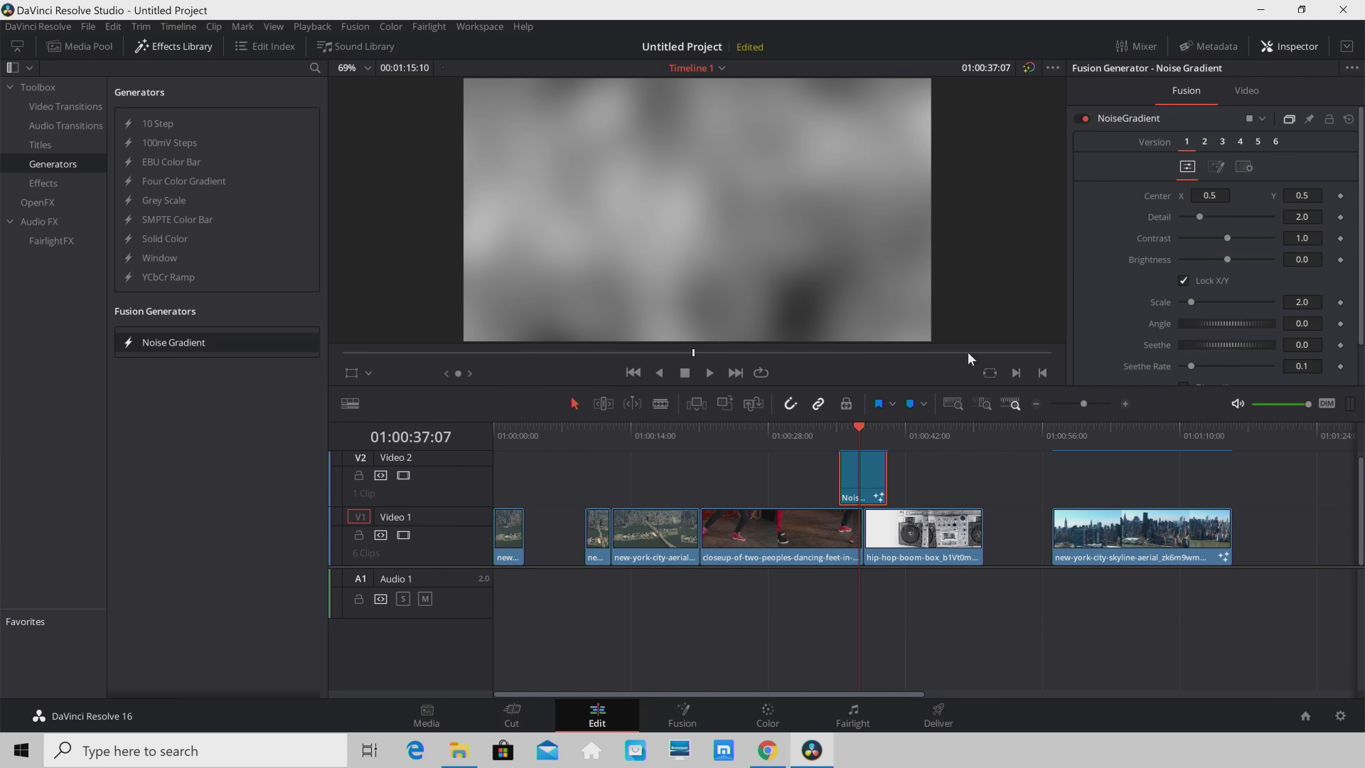
pyautogui.rightClick(870, 474)
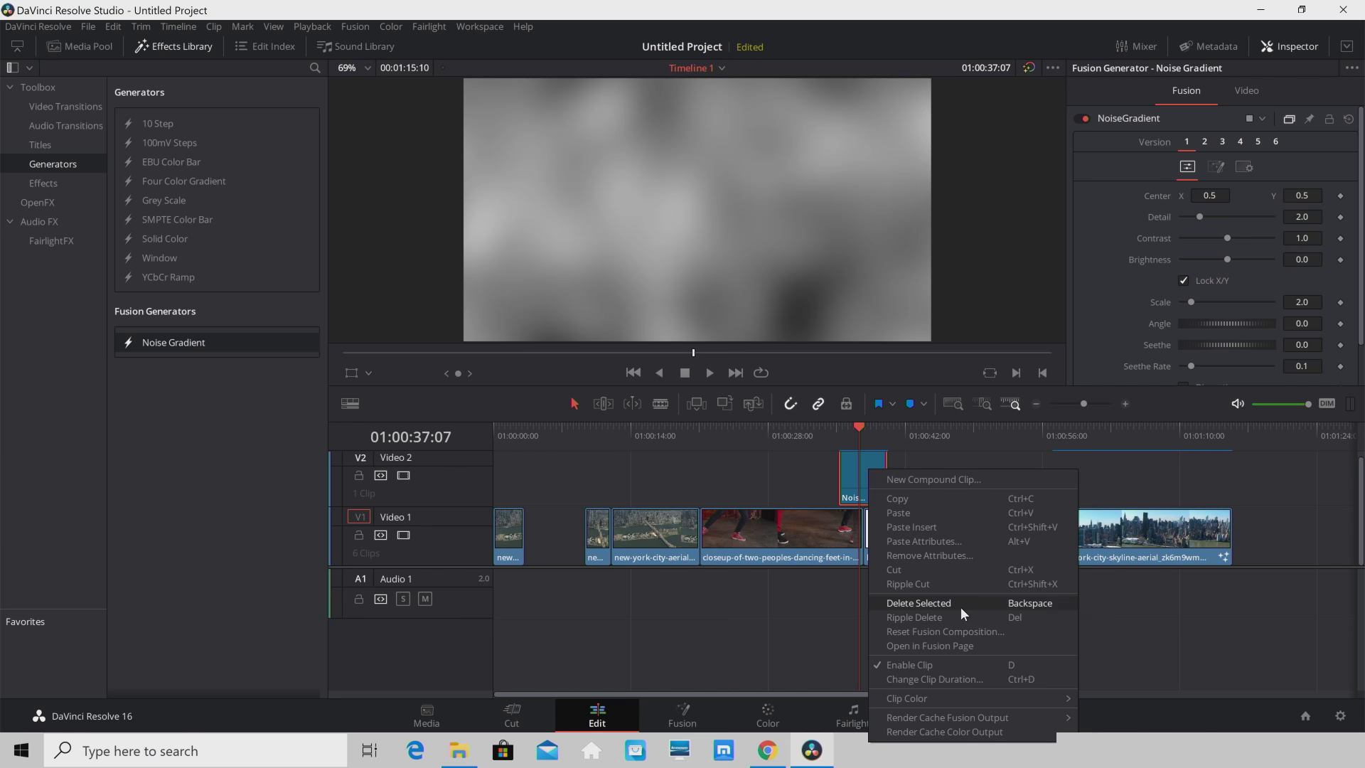
pyautogui.click(994, 642)
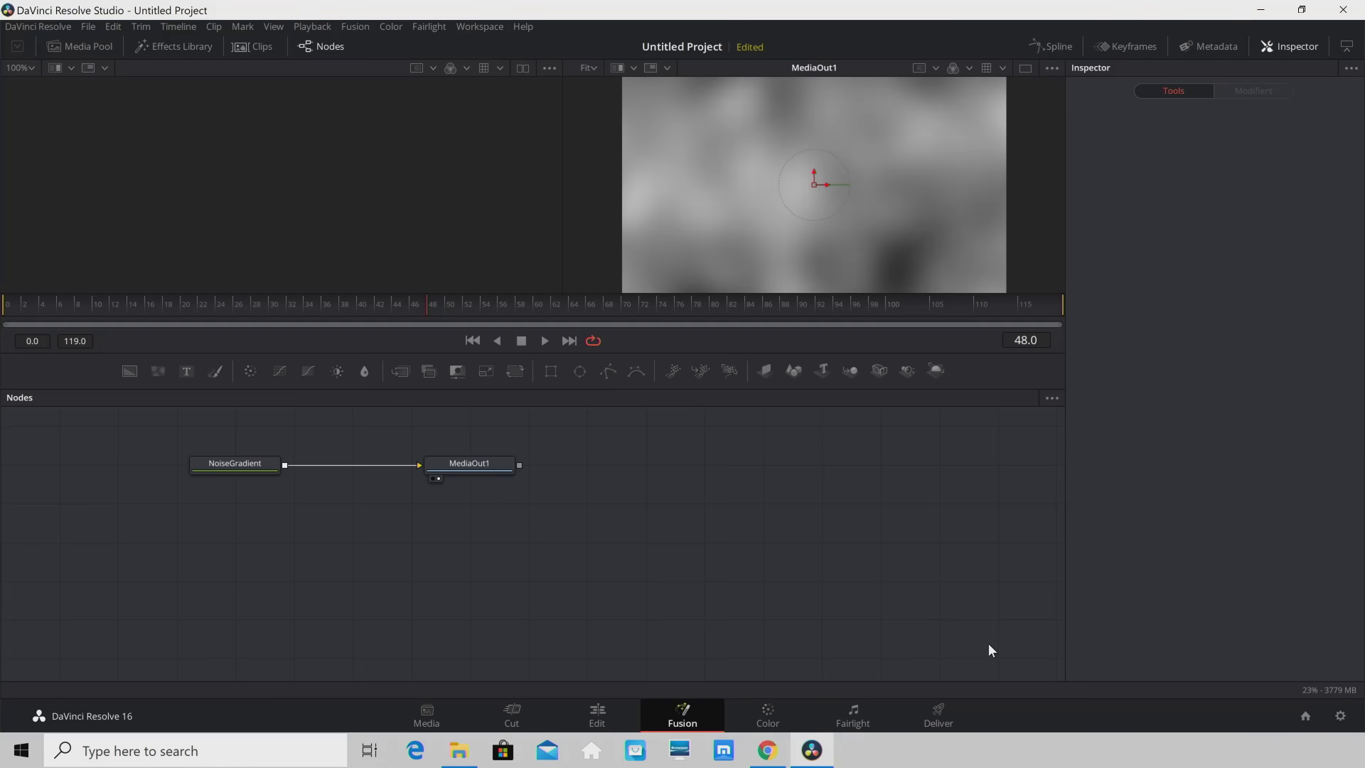
# - Move MediaOut1 right and NoiseGradient down-left in the Fusion node graph, then return to Edit
pyautogui.moveTo(475, 462); pyautogui.dragTo(803, 503)
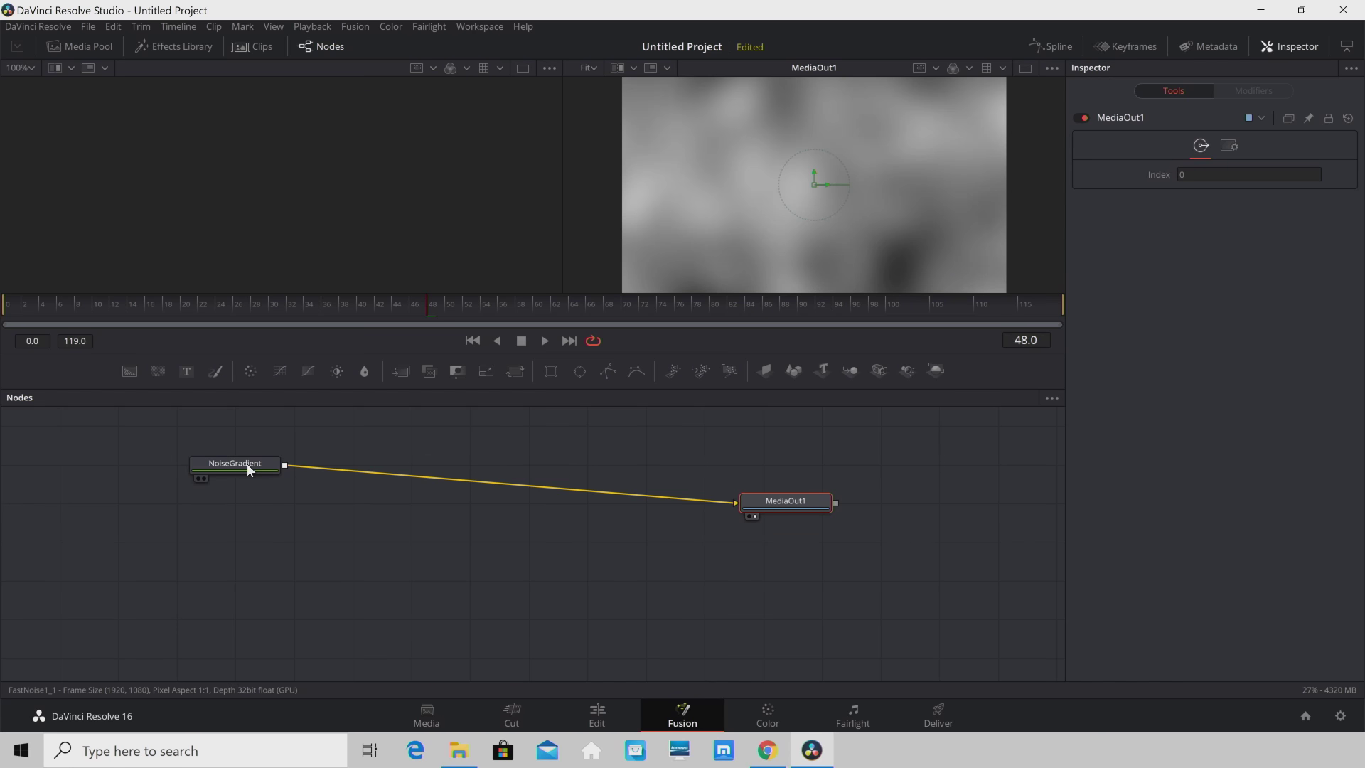
pyautogui.moveTo(246, 463); pyautogui.dragTo(203, 504)
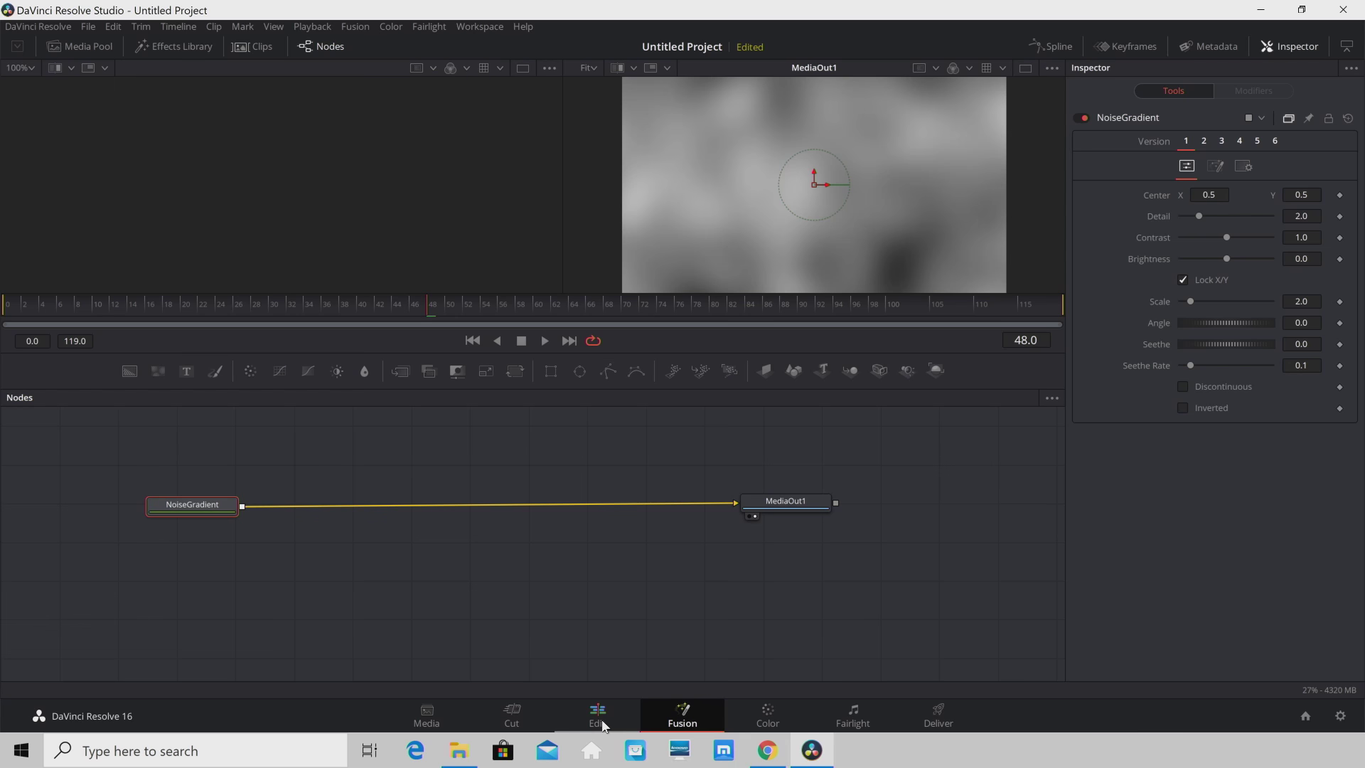
pyautogui.click(600, 724)
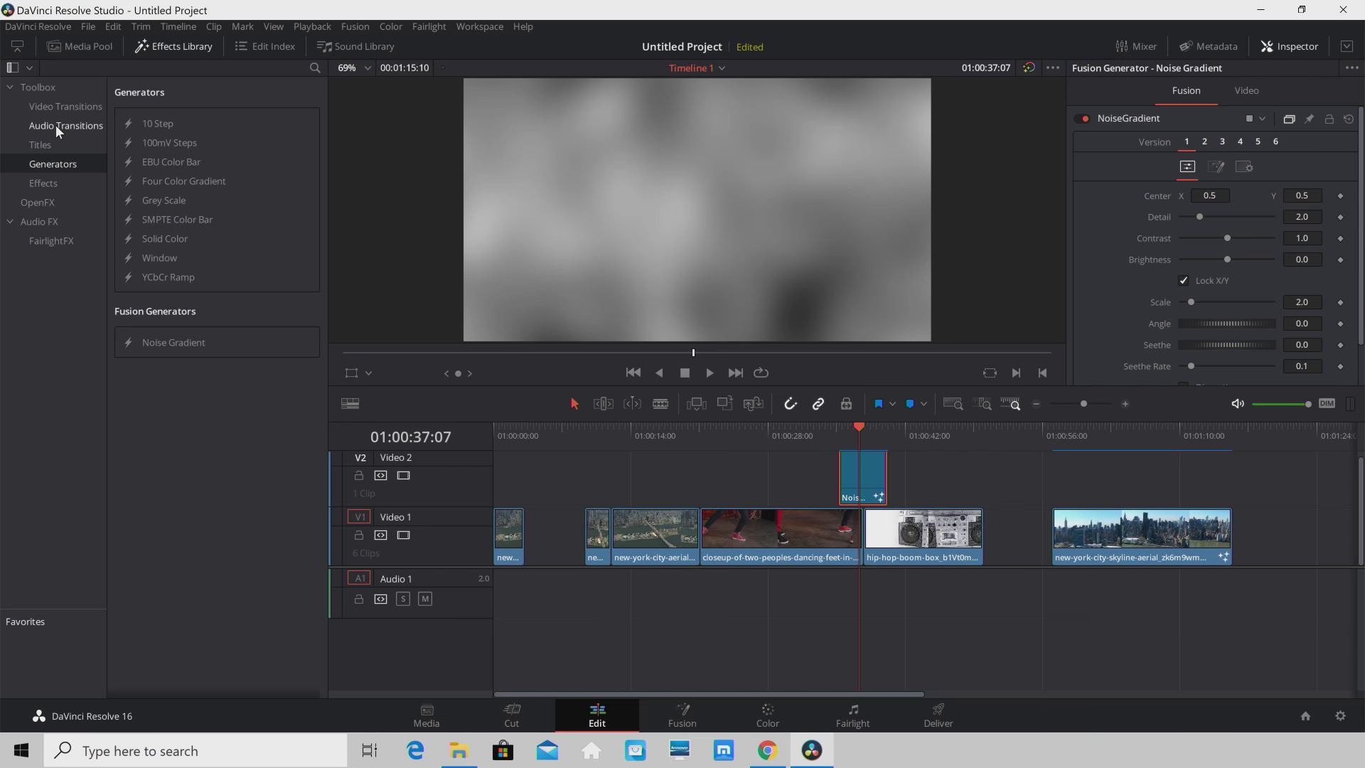
# - Place the Slice Push Fusion transition on the cut between the dancing and boom-box clips
pyautogui.click(64, 106)
pyautogui.scroll(-5, 189, 387)
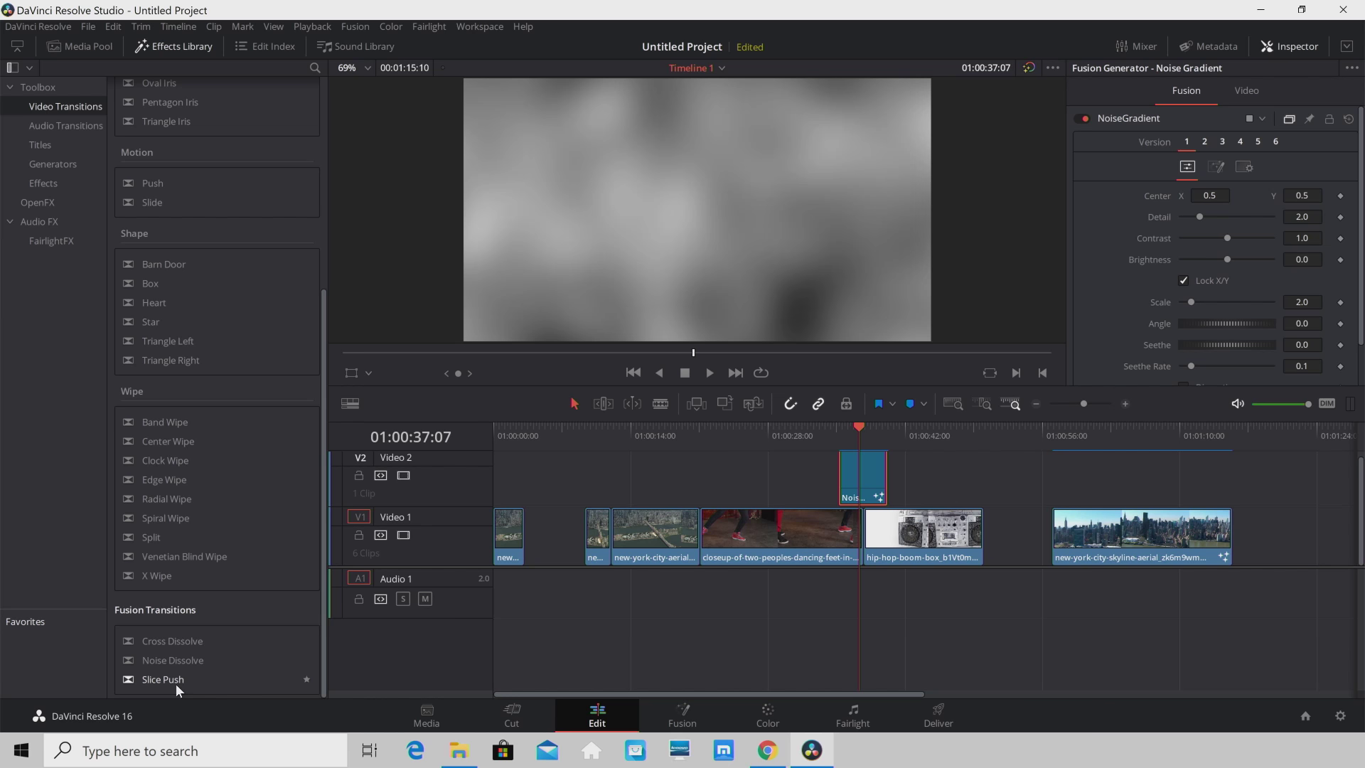
pyautogui.moveTo(171, 686); pyautogui.dragTo(868, 538)
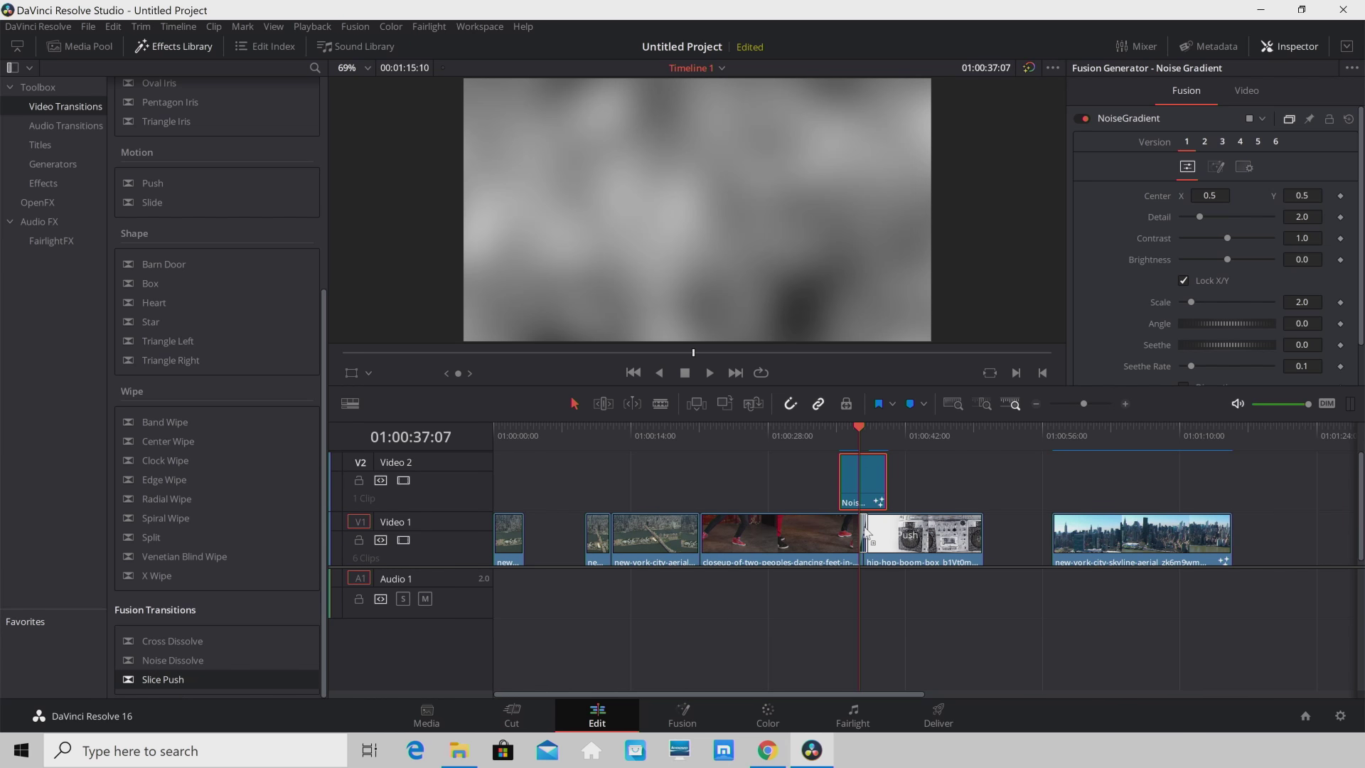
# - Move the Noise Gradient clip down onto Video 1 and play back the transition
pyautogui.moveTo(878, 478); pyautogui.dragTo(650, 538)
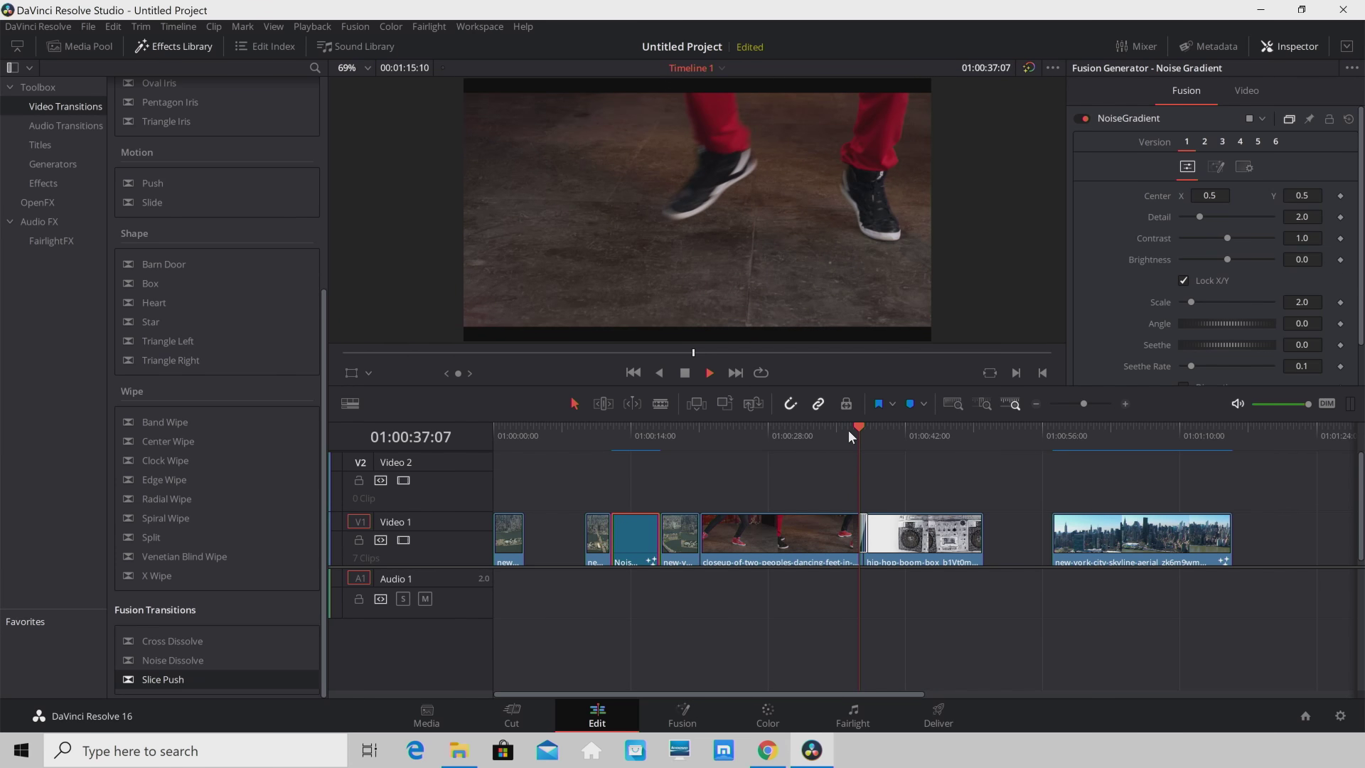
pyautogui.press('space')
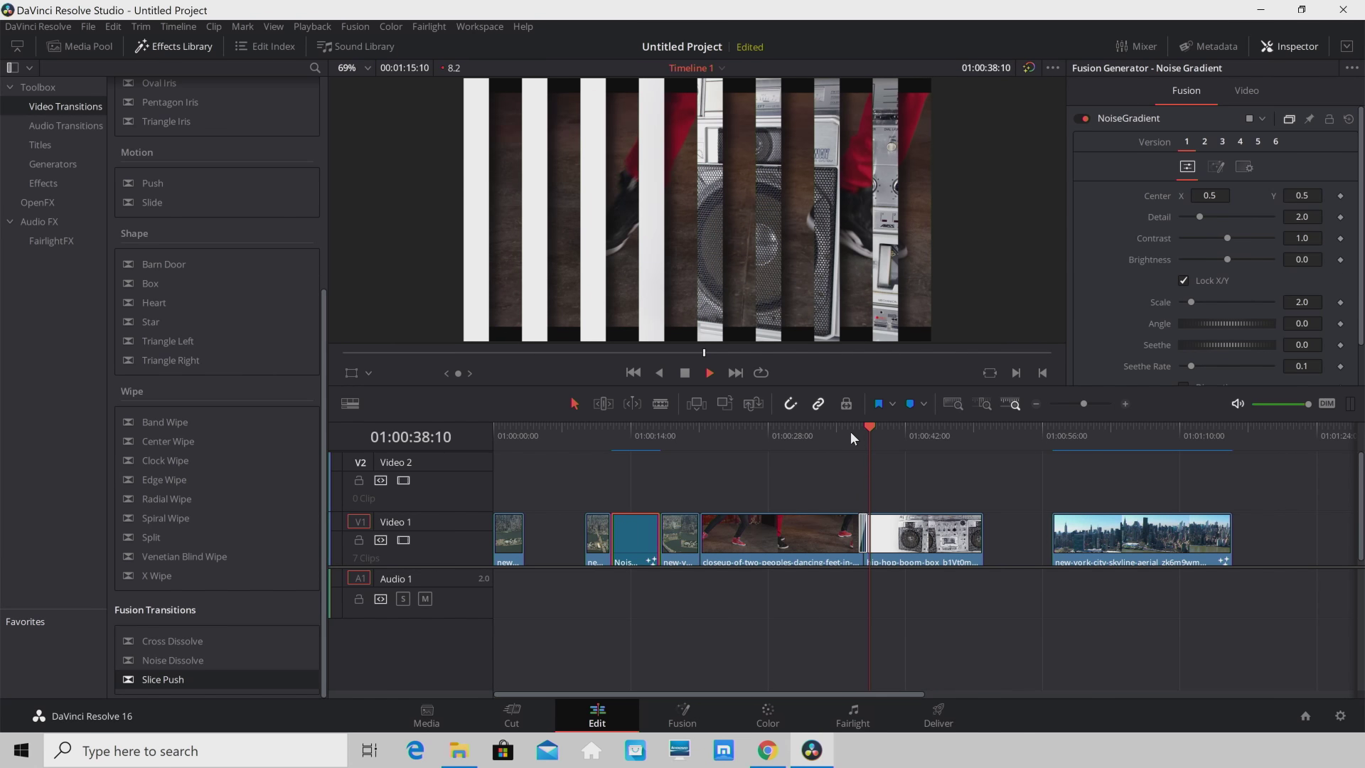
pyautogui.press('space')
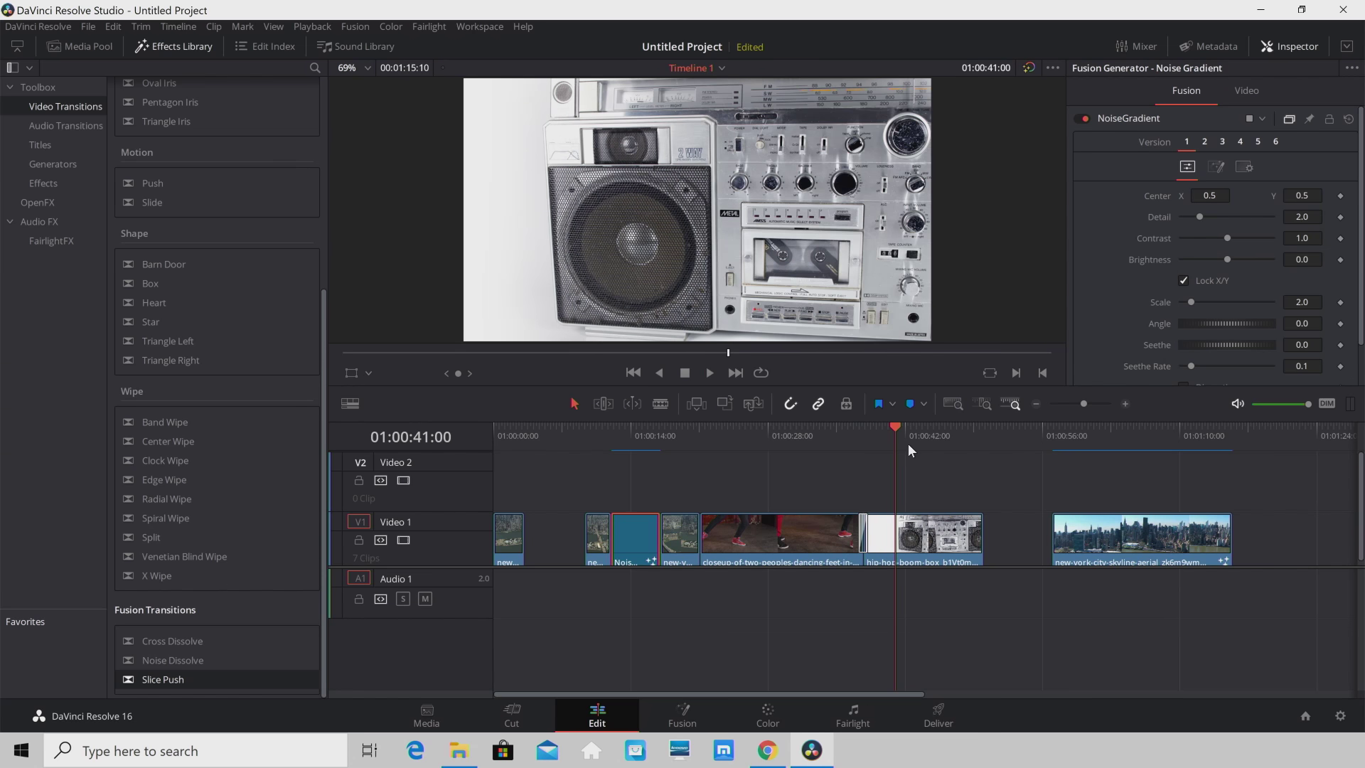
pyautogui.moveTo(894, 428); pyautogui.dragTo(859, 431)
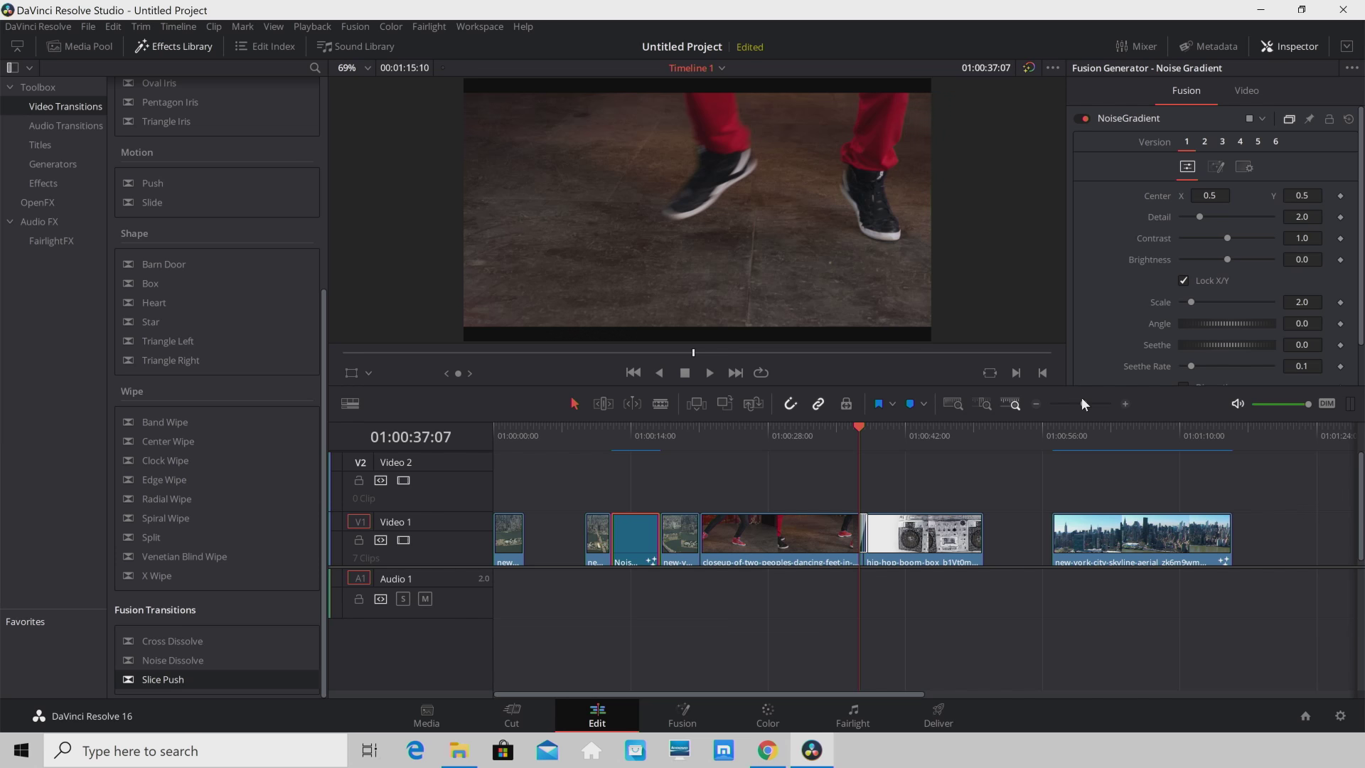
# - Zoom in on the Slice Push transition, view its Inspector settings, and open it in Fusion
pyautogui.moveTo(1083, 403); pyautogui.dragTo(1093, 412)
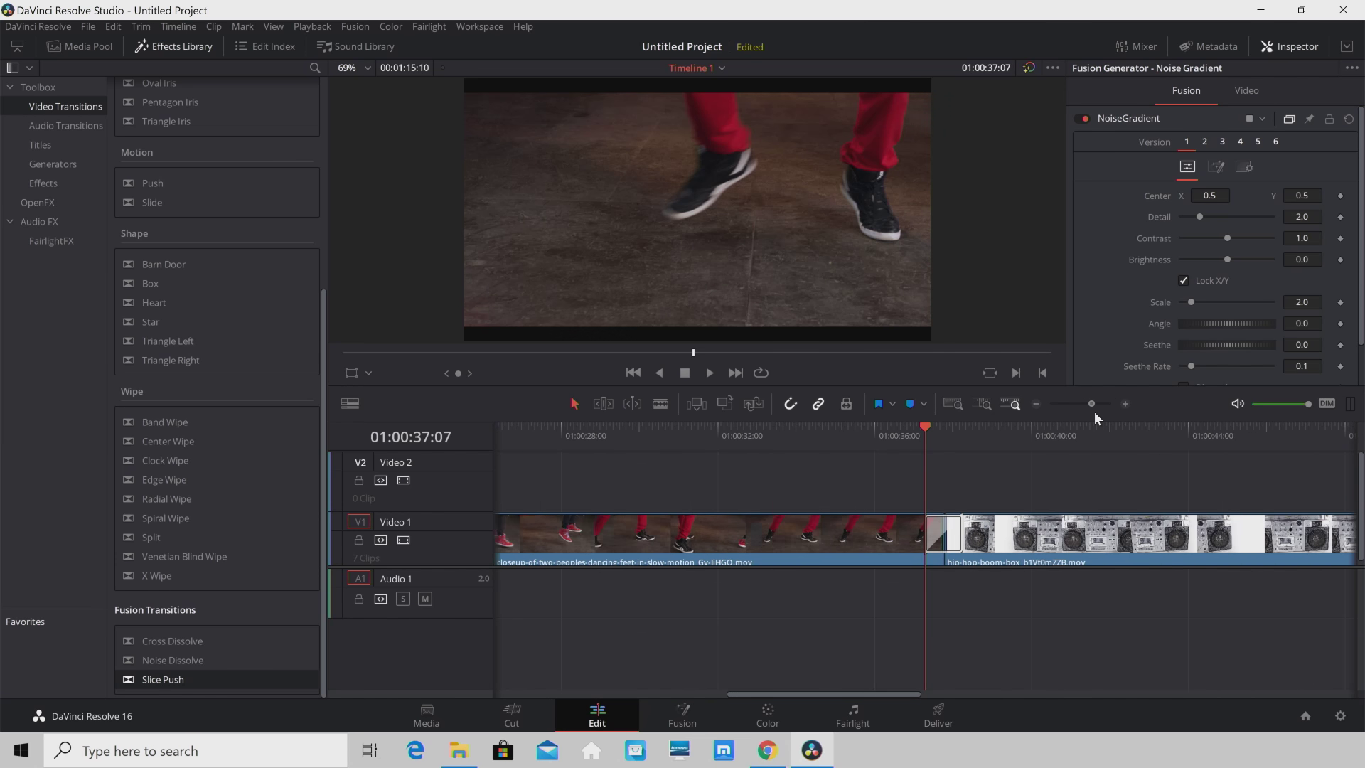
pyautogui.click(949, 547)
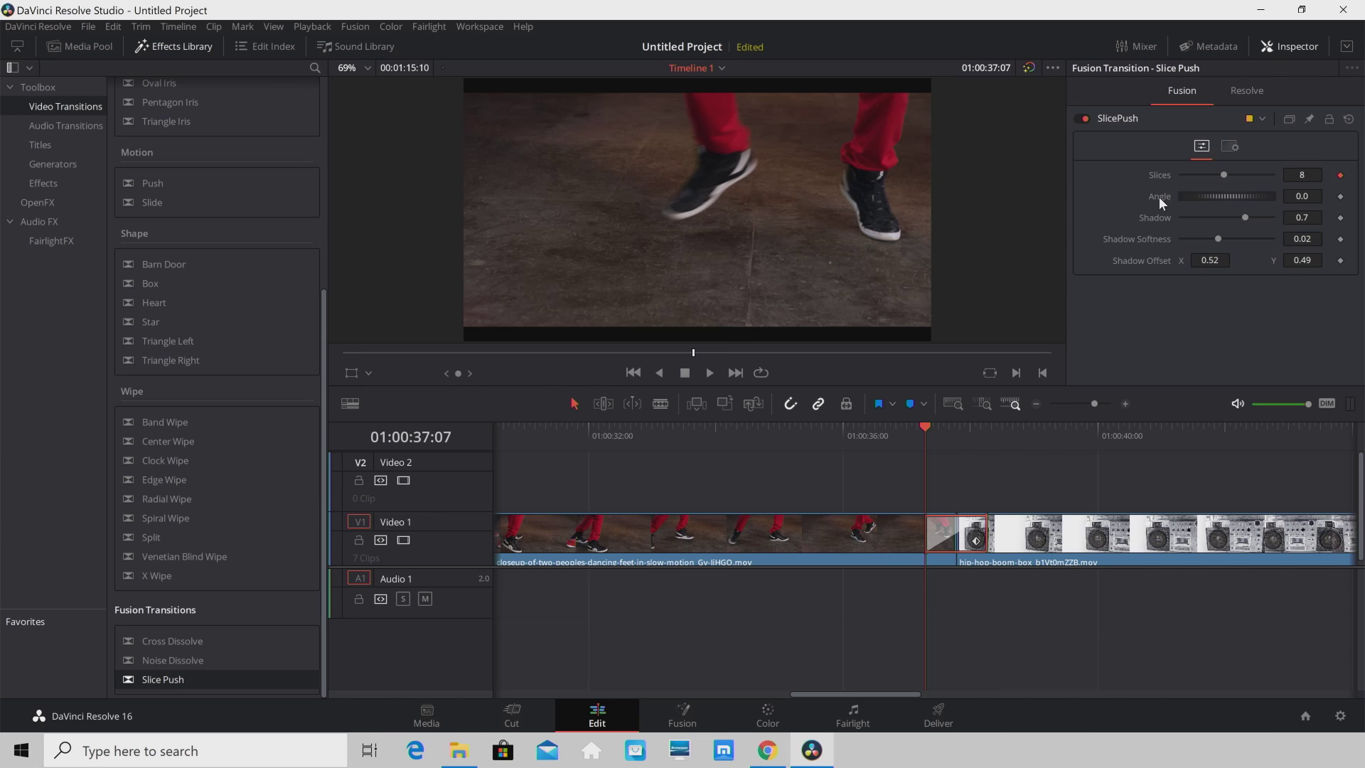
pyautogui.rightClick(945, 546)
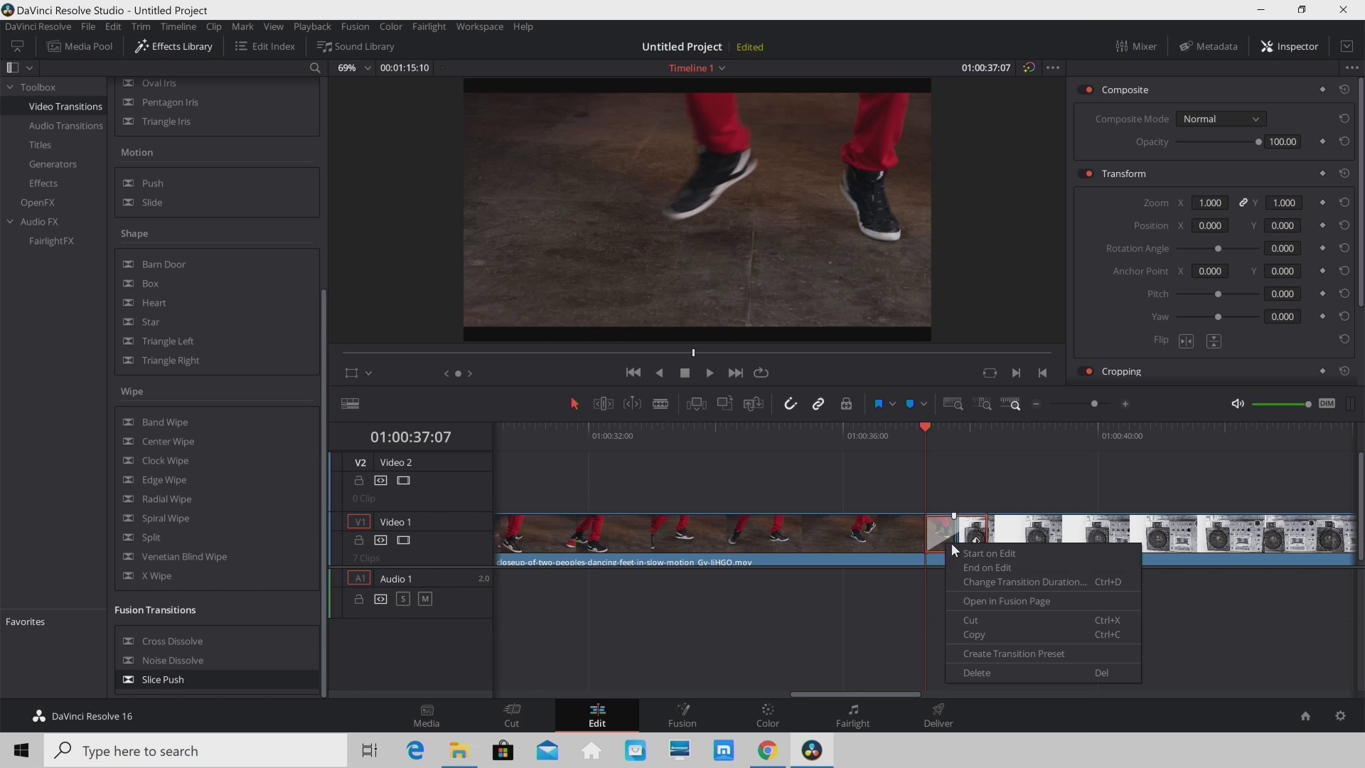
pyautogui.click(992, 601)
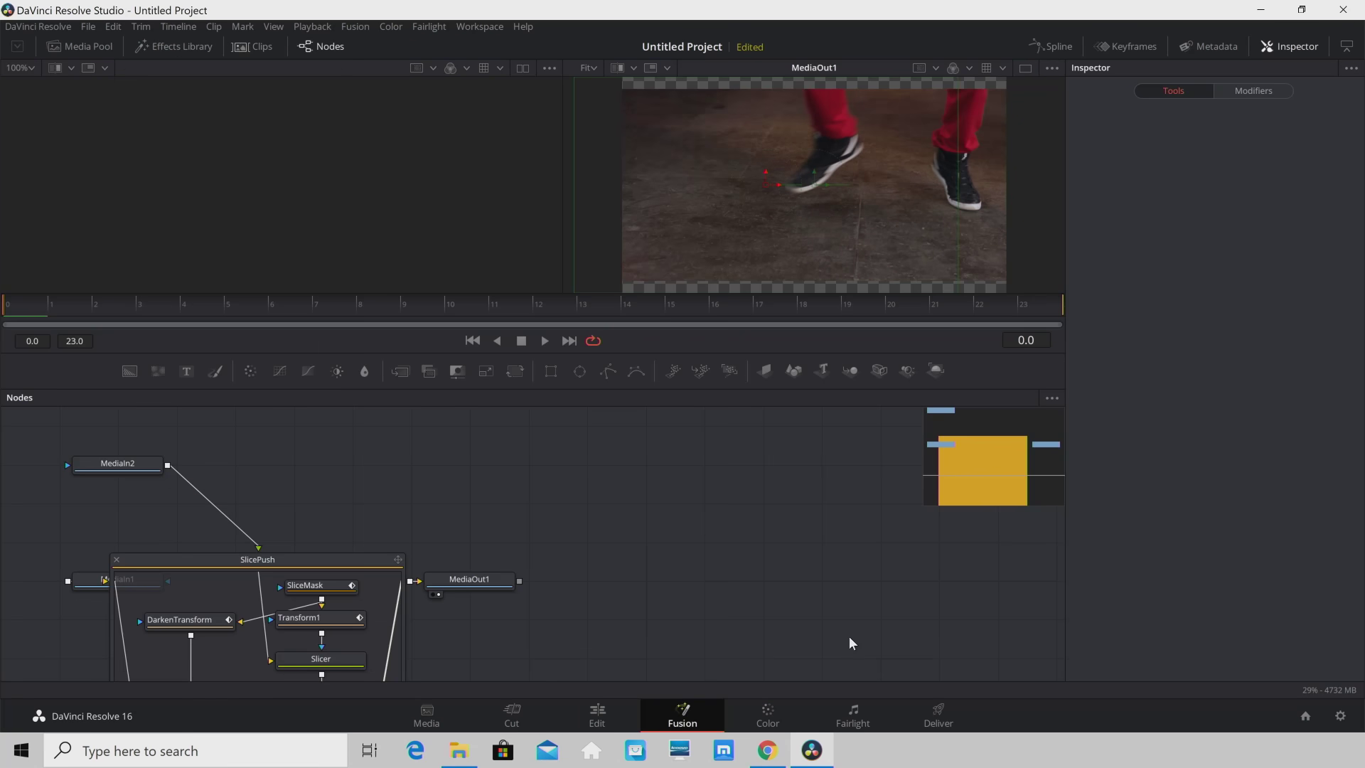
# - Scroll the Nodes panel to reveal the SlicePush group's slicer, shadow, darken and merge nodes
pyautogui.scroll(-1, 628, 515)
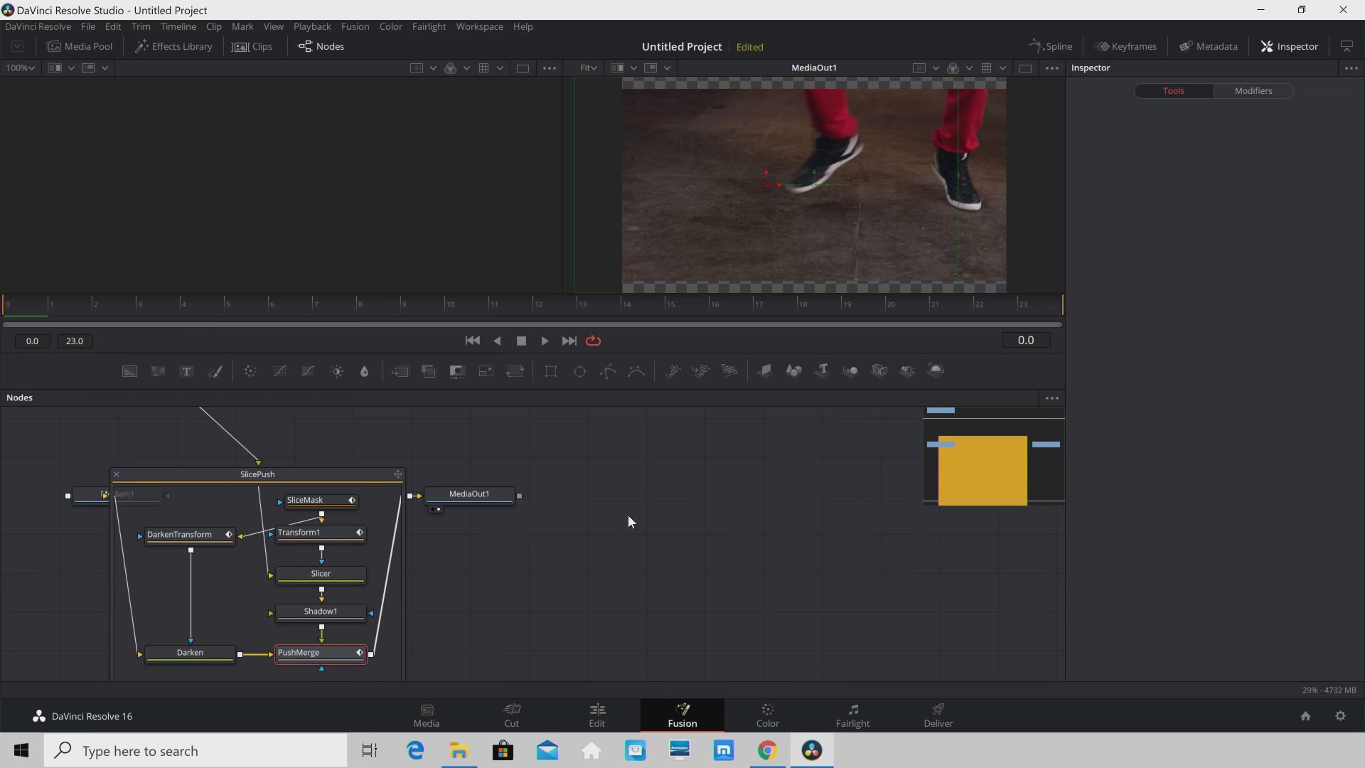